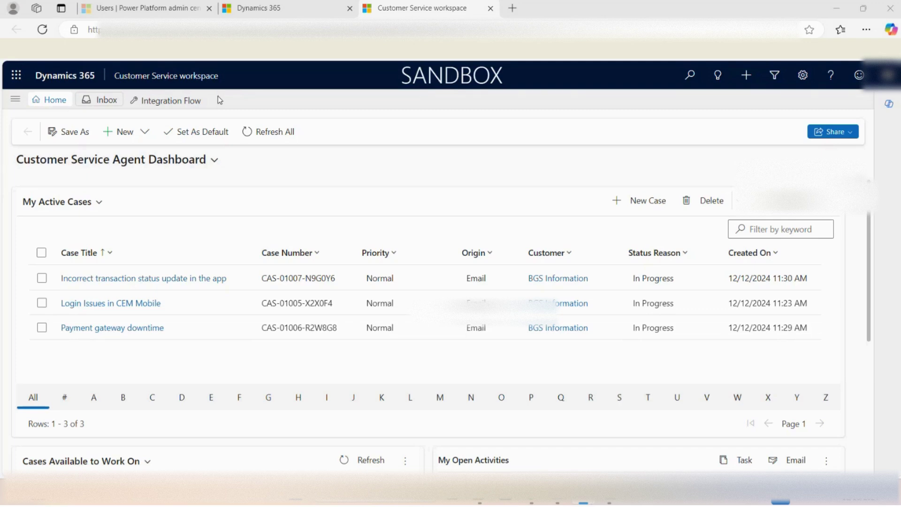
- Open the case "Incorrect transaction status update in the app" and the BGS Information account from the home dashboard, returning to the dashboard after each
{"action": "left_click", "coordinate": [136, 279]}
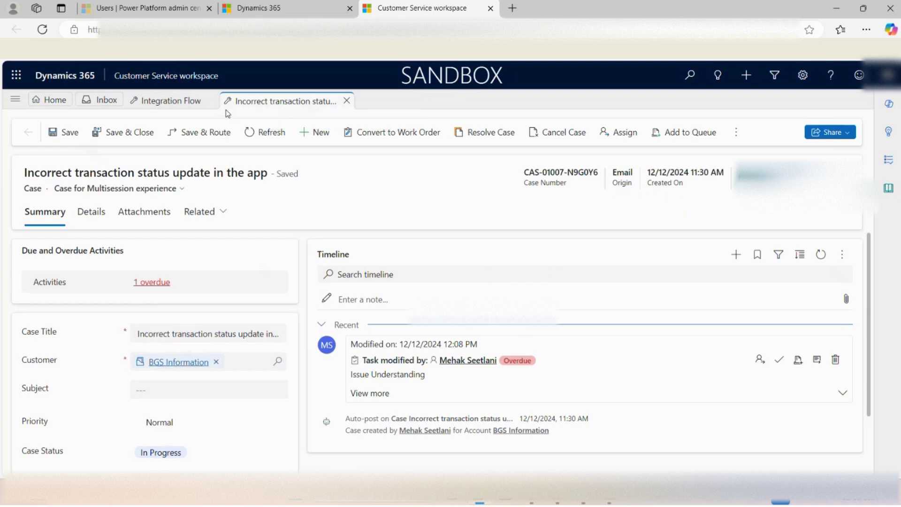
{"action": "left_click", "coordinate": [54, 100]}
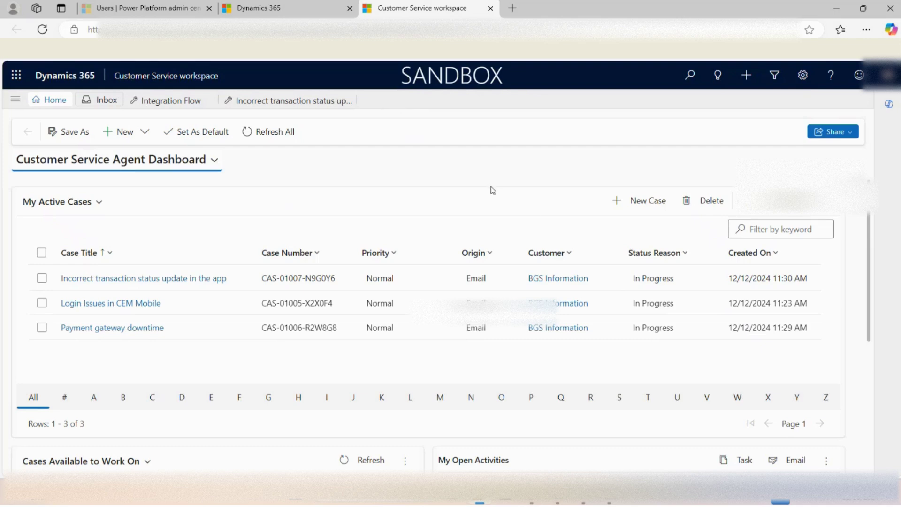
{"action": "left_click", "coordinate": [557, 279]}
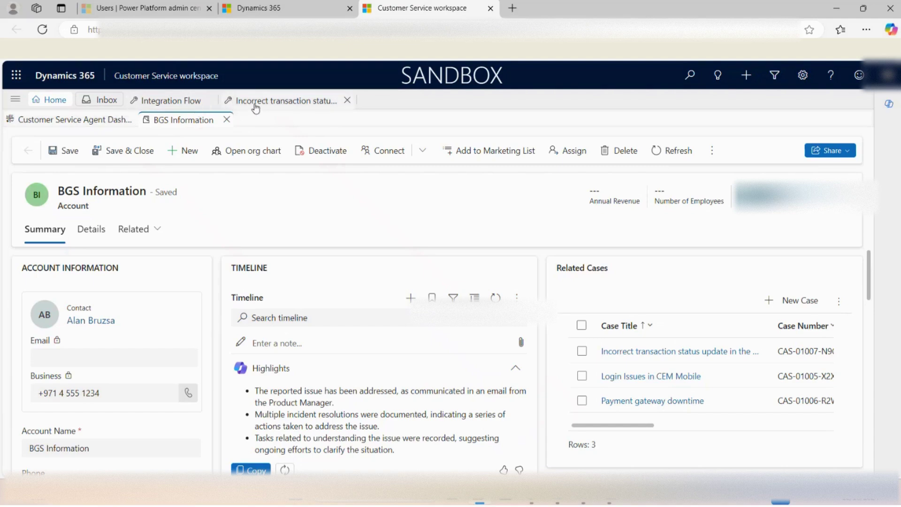
{"action": "left_click", "coordinate": [64, 122]}
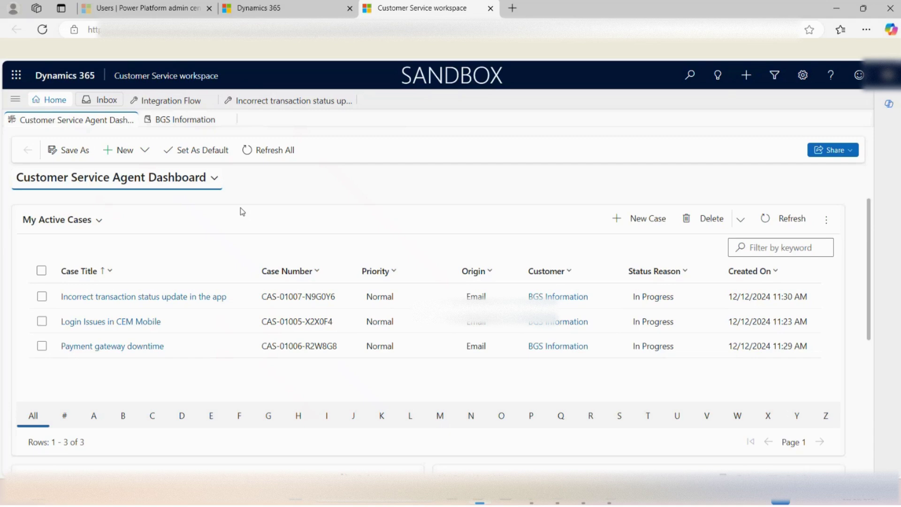
- Switch to the Customer Service Performance Dashboard and look through its case charts, down to the creation and resolution trends
{"action": "left_click", "coordinate": [214, 189]}
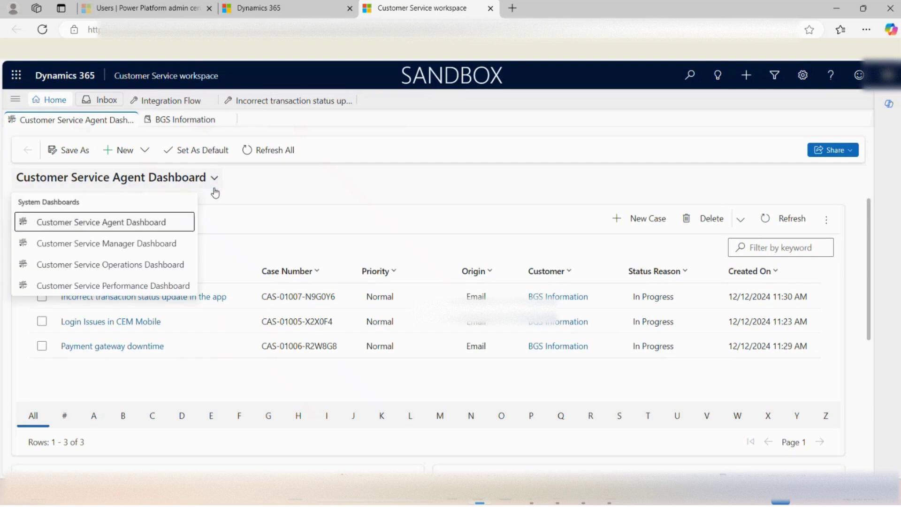
{"action": "left_click", "coordinate": [172, 288]}
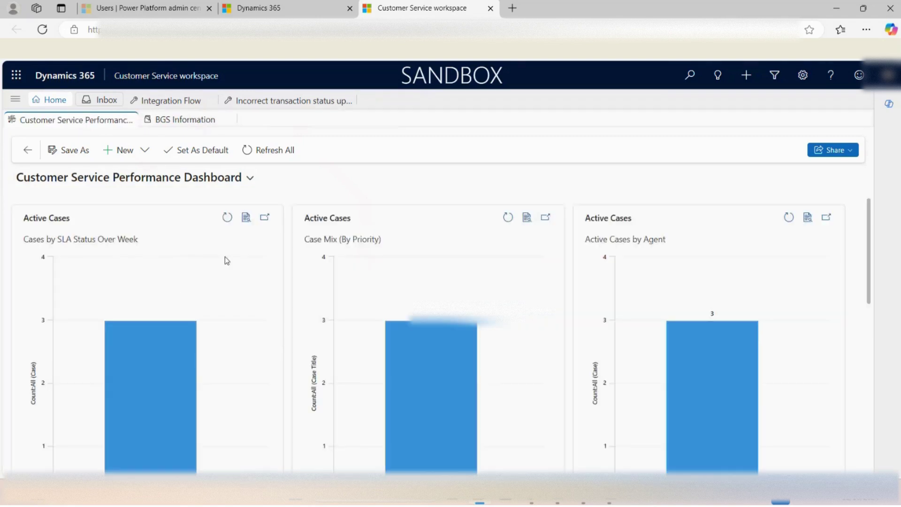
{"action": "left_click_drag", "start_coordinate": [303, 218], "coordinate": [638, 239]}
{"action": "left_click", "coordinate": [881, 249]}
{"action": "left_click_drag", "start_coordinate": [868, 244], "coordinate": [866, 374]}
{"action": "mouse_move", "coordinate": [355, 330]}
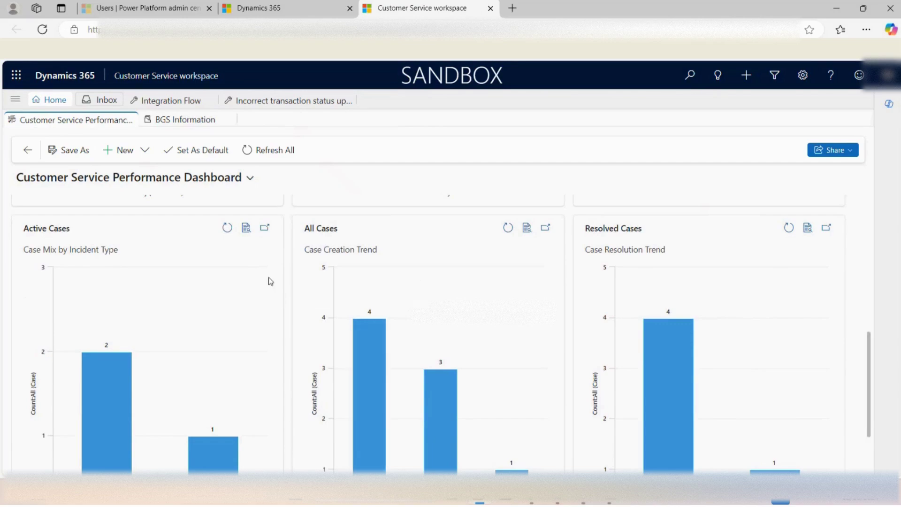
- Switch back to the Customer Service Agent Dashboard and review the My Active Cases list and the available system dashboards
{"action": "left_click", "coordinate": [97, 177]}
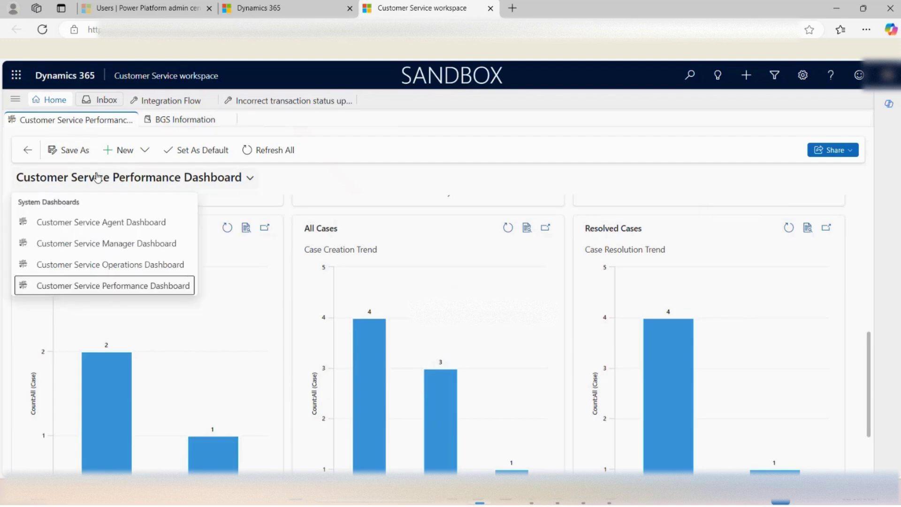
{"action": "left_click", "coordinate": [130, 224]}
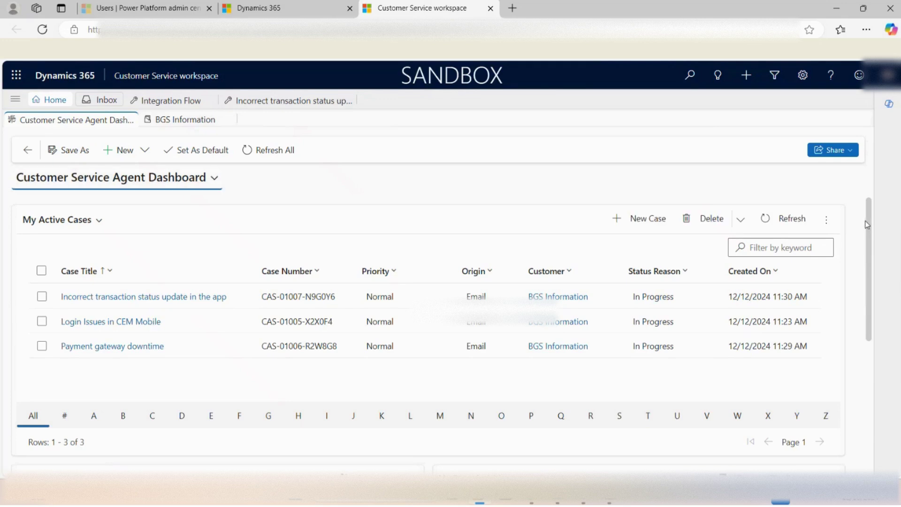
{"action": "scroll", "coordinate": [866, 225], "scroll_direction": "down", "scroll_amount": 1}
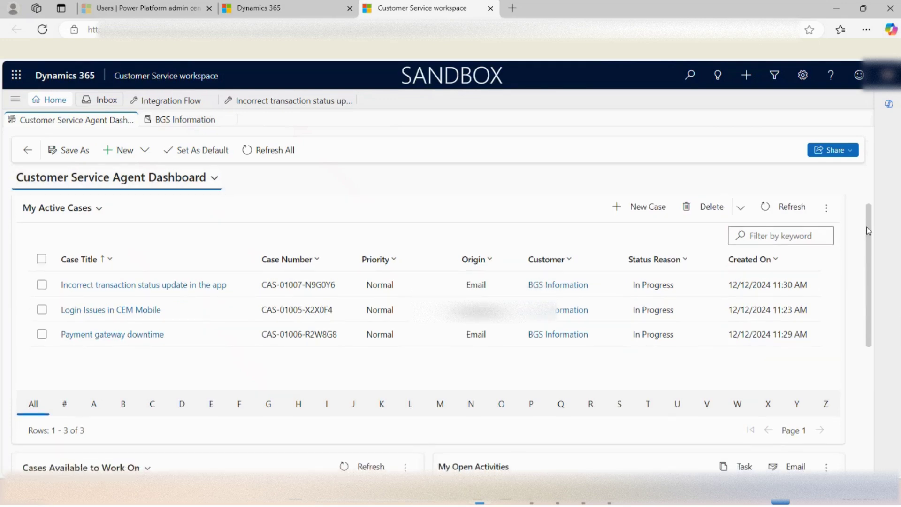
{"action": "left_click_drag", "start_coordinate": [867, 230], "coordinate": [868, 241]}
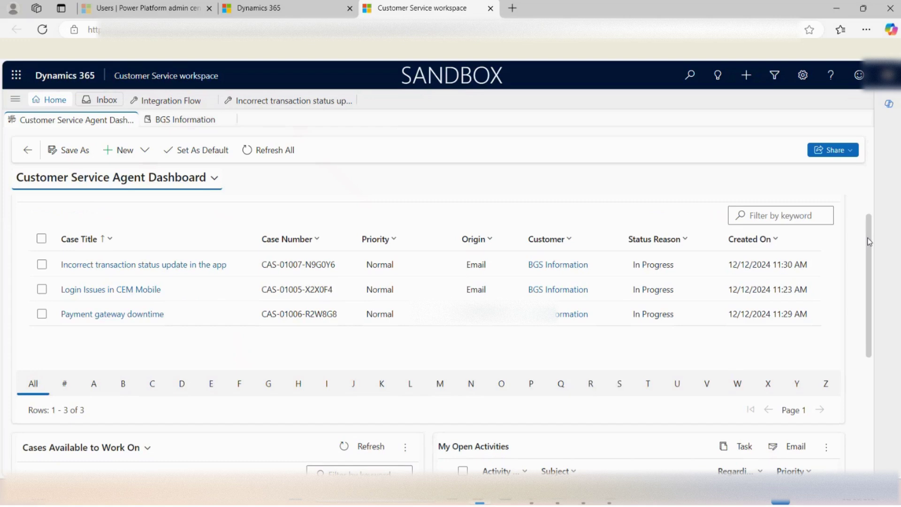
{"action": "scroll", "coordinate": [867, 243], "scroll_direction": "down", "scroll_amount": 1}
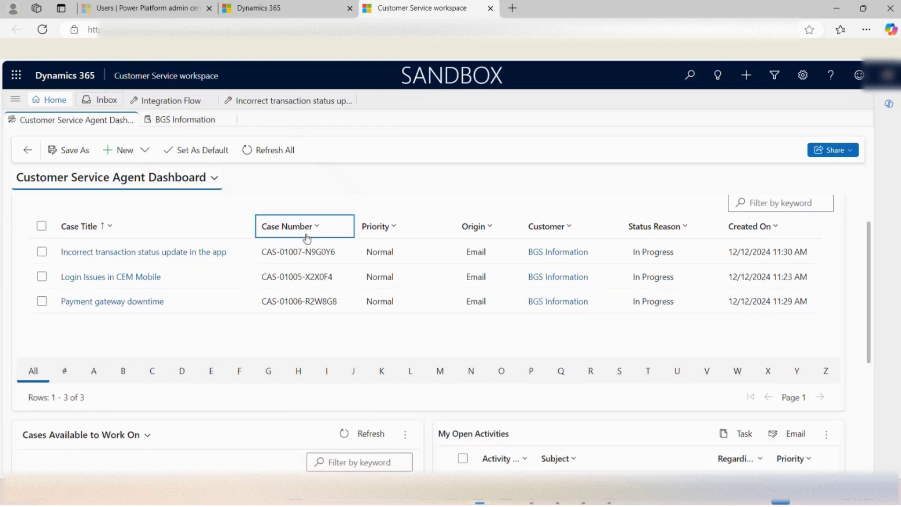
{"action": "left_click", "coordinate": [218, 190]}
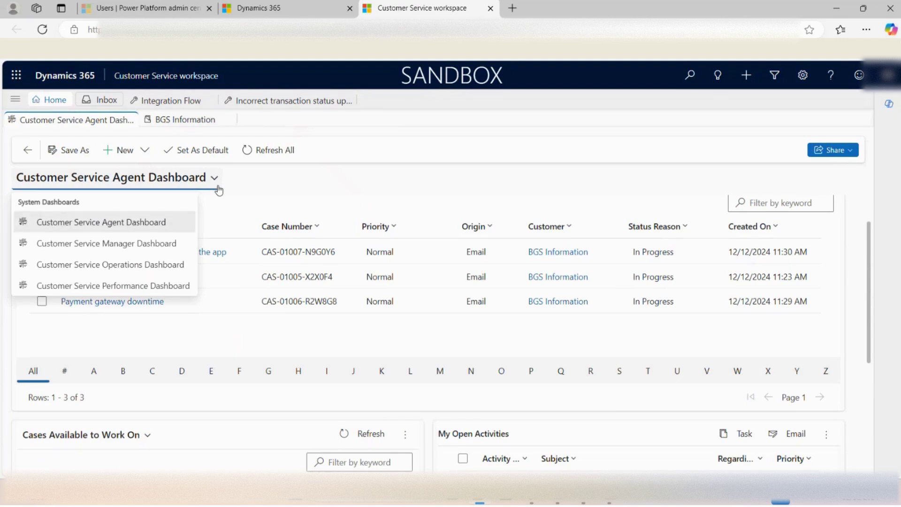
{"action": "left_click", "coordinate": [219, 190]}
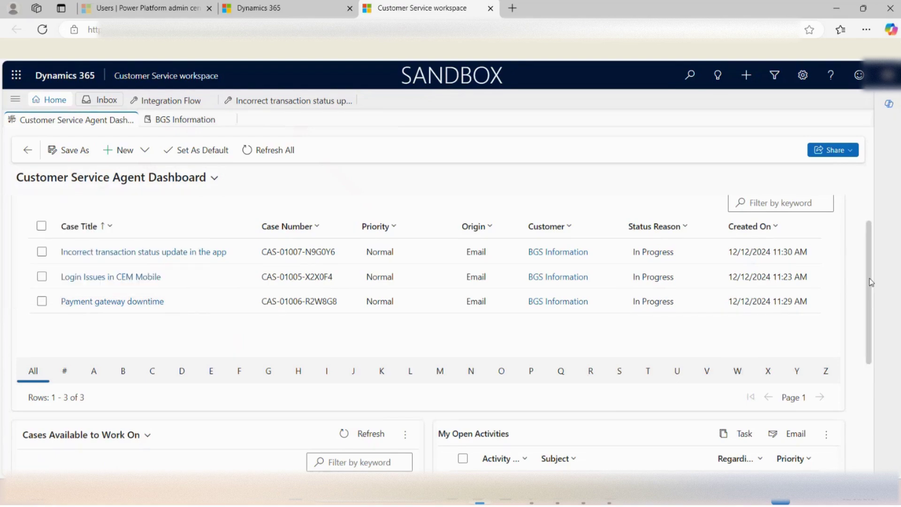
- Examine the Cases Available to Work On columns and the My Open Activities list on the agent dashboard
{"action": "left_click_drag", "start_coordinate": [870, 282], "coordinate": [885, 389]}
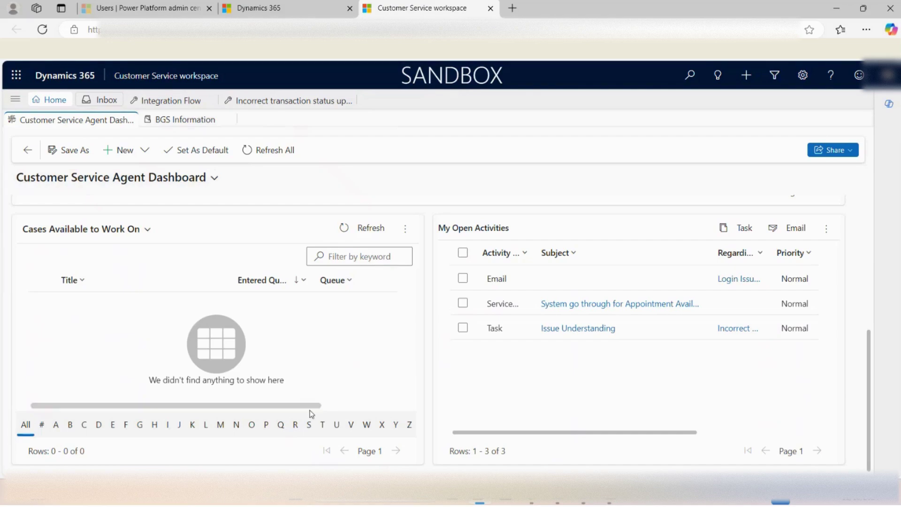
{"action": "left_click_drag", "start_coordinate": [313, 410], "coordinate": [396, 409]}
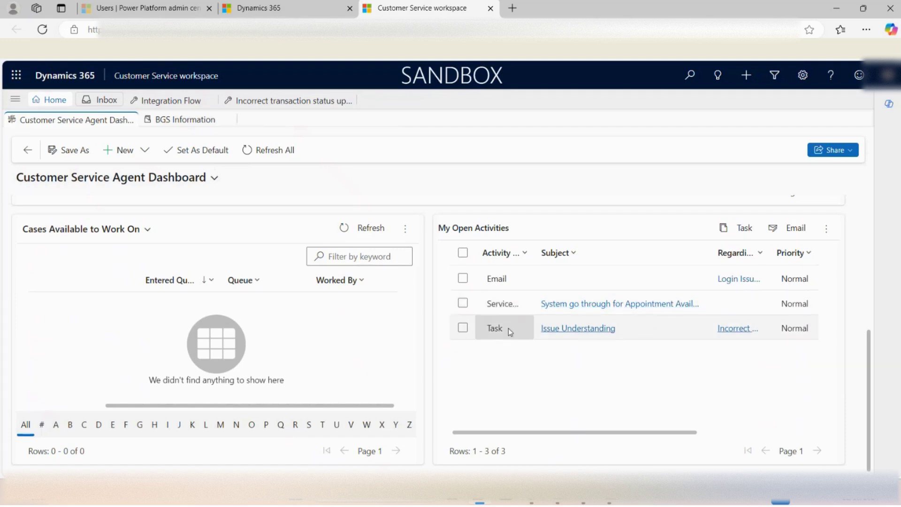
{"action": "left_click", "coordinate": [478, 254]}
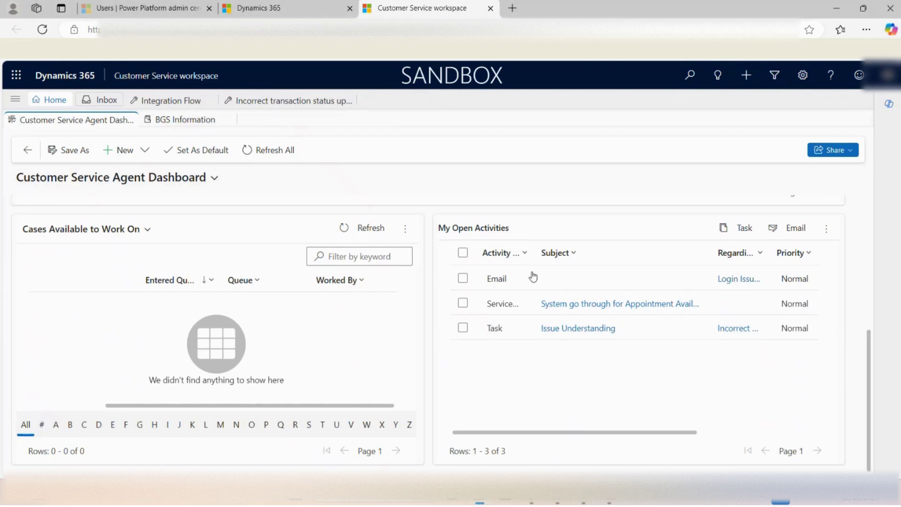
- Look through the site map entries under Service, from Dashboards down to Service Activities, and close the site map
{"action": "left_click", "coordinate": [16, 99]}
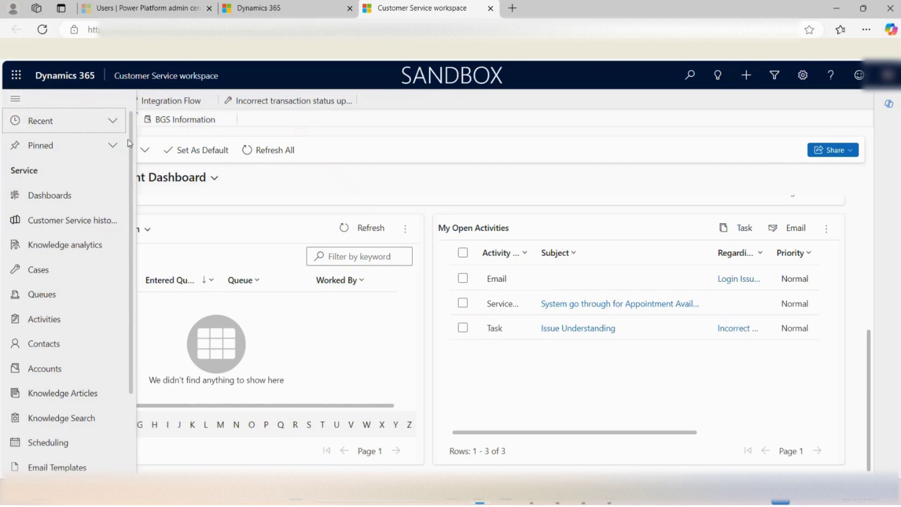
{"action": "scroll", "coordinate": [94, 197], "scroll_direction": "down", "scroll_amount": 1}
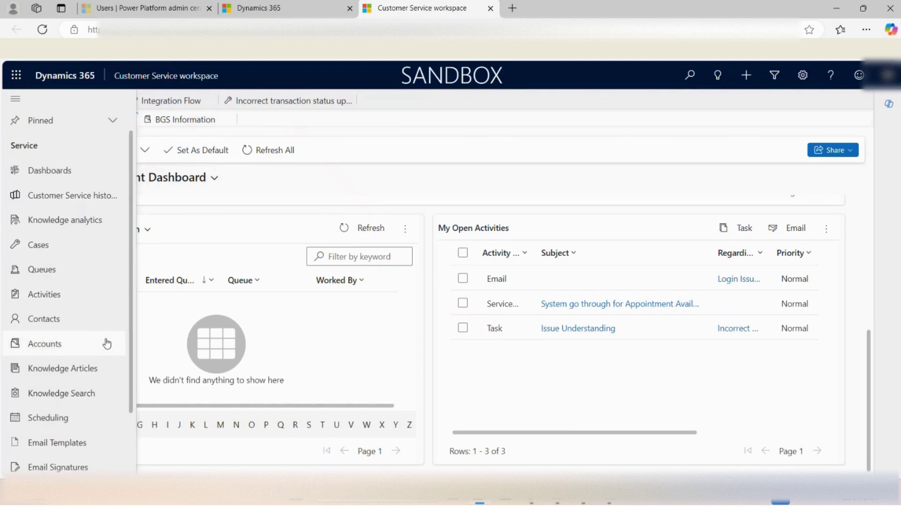
{"action": "scroll", "coordinate": [134, 426], "scroll_direction": "down", "scroll_amount": 2}
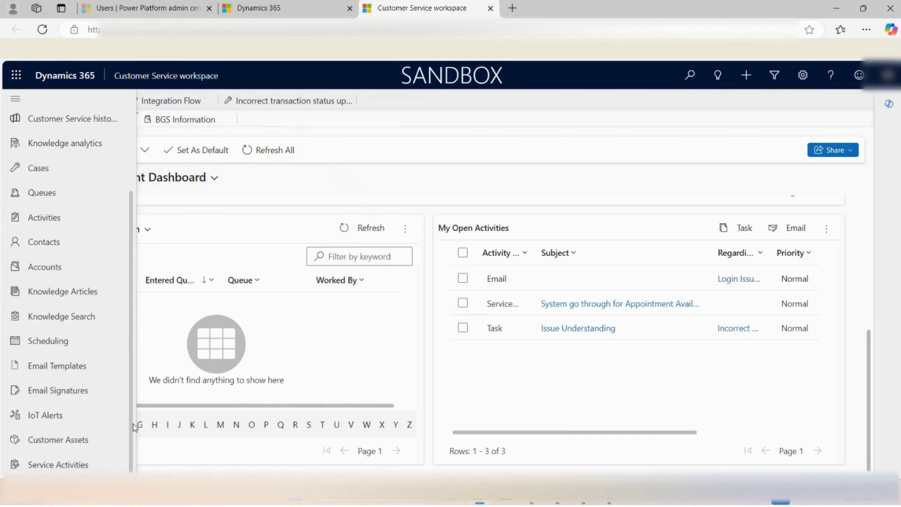
{"action": "left_click", "coordinate": [179, 296]}
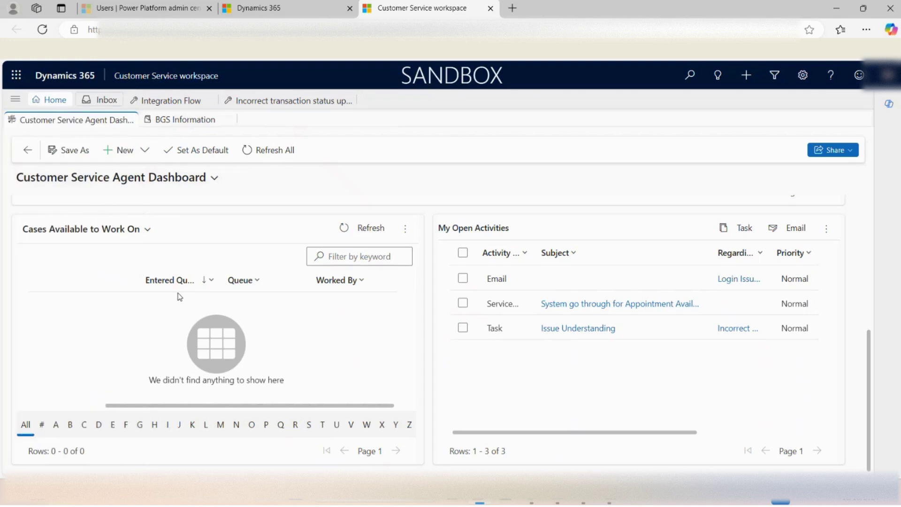
- Open the inbox, view the closed work items, and switch back to My work items
{"action": "left_click", "coordinate": [95, 103]}
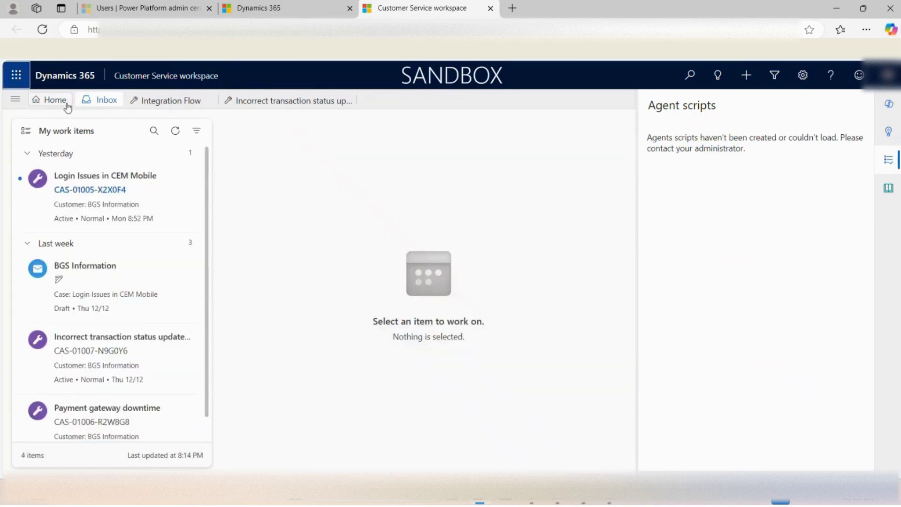
{"action": "left_click", "coordinate": [31, 133]}
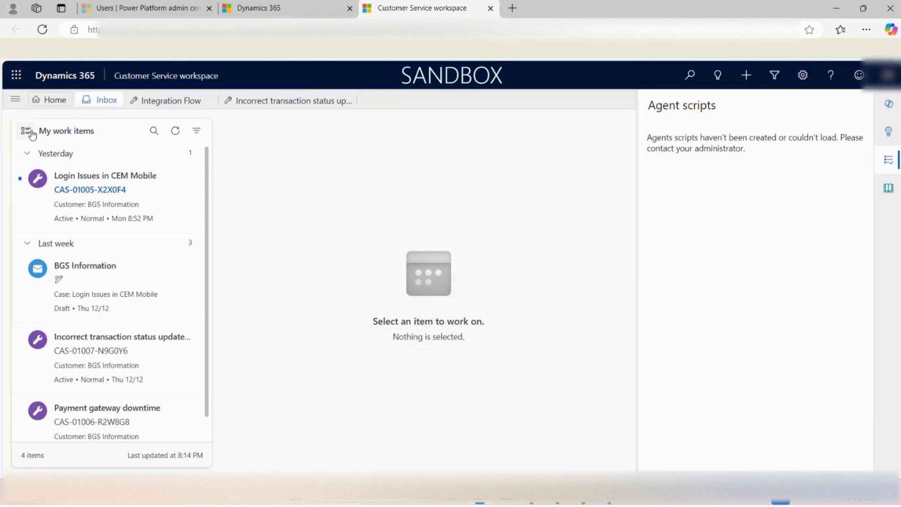
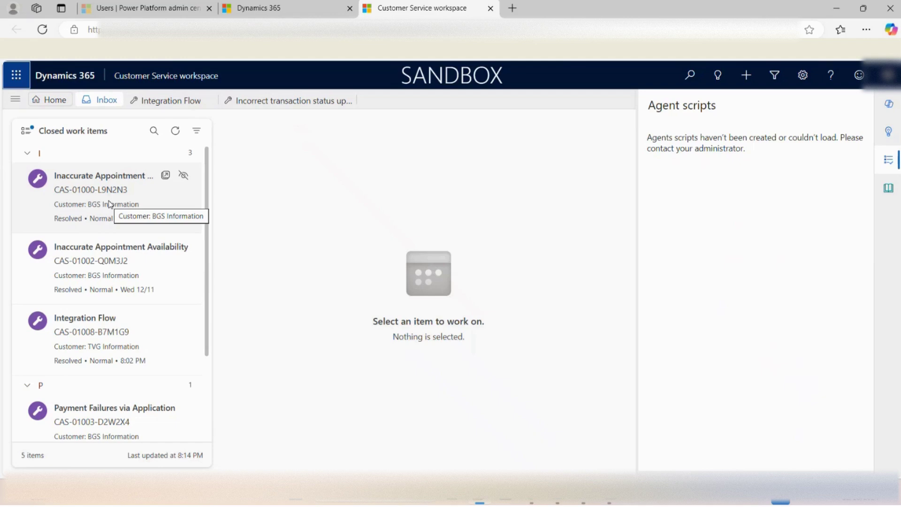
{"action": "left_click", "coordinate": [27, 137]}
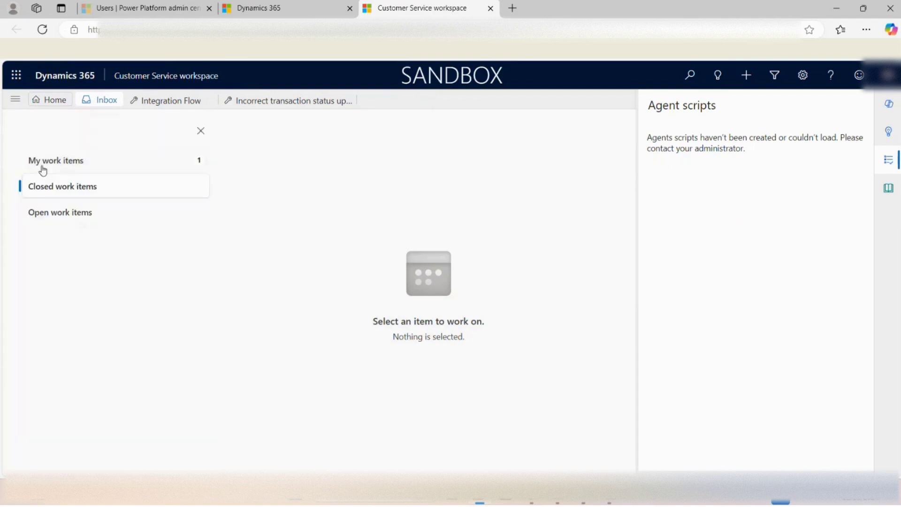
{"action": "left_click", "coordinate": [71, 165]}
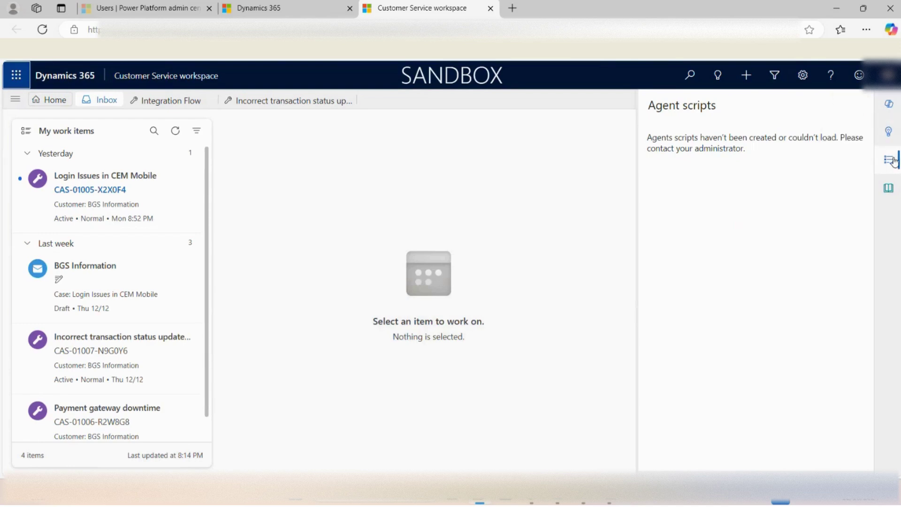
- Show Knowledge search beside the inbox and open the Integration Flow case from the closed work items
{"action": "left_click", "coordinate": [890, 188]}
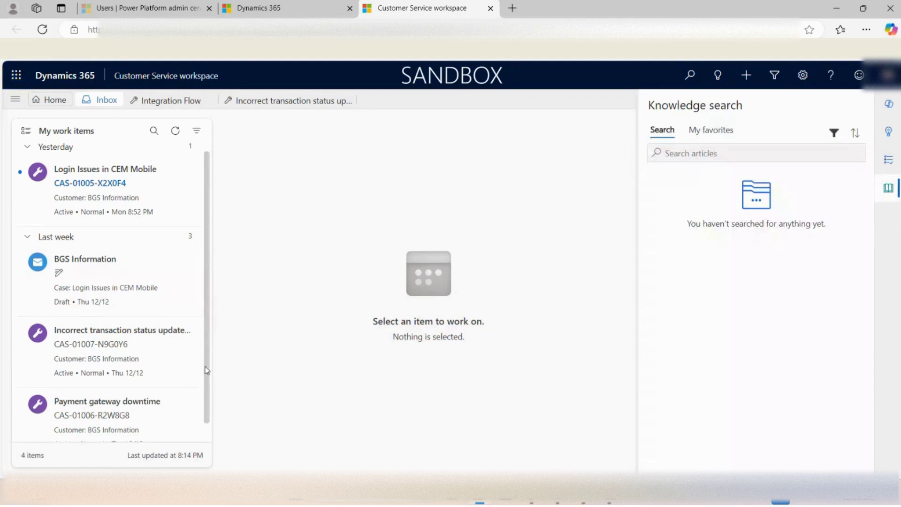
{"action": "scroll", "coordinate": [206, 327], "scroll_direction": "down", "scroll_amount": 1}
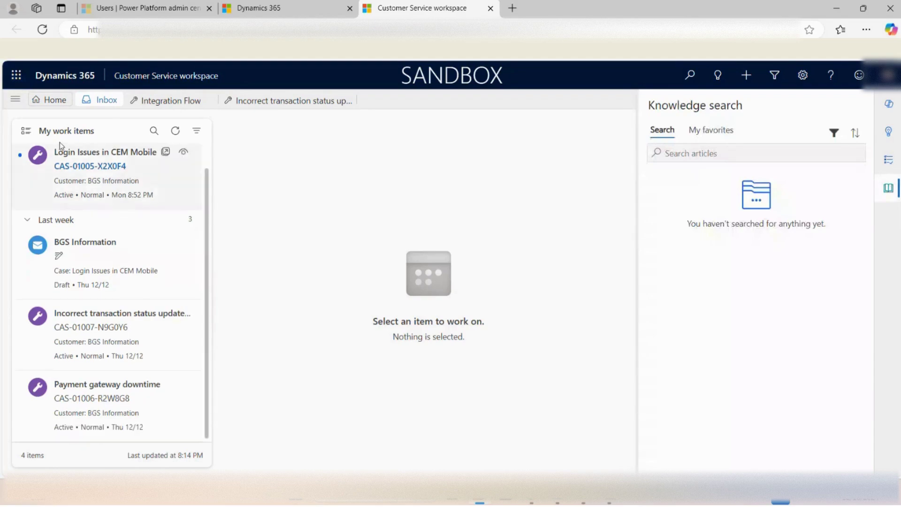
{"action": "left_click", "coordinate": [26, 131]}
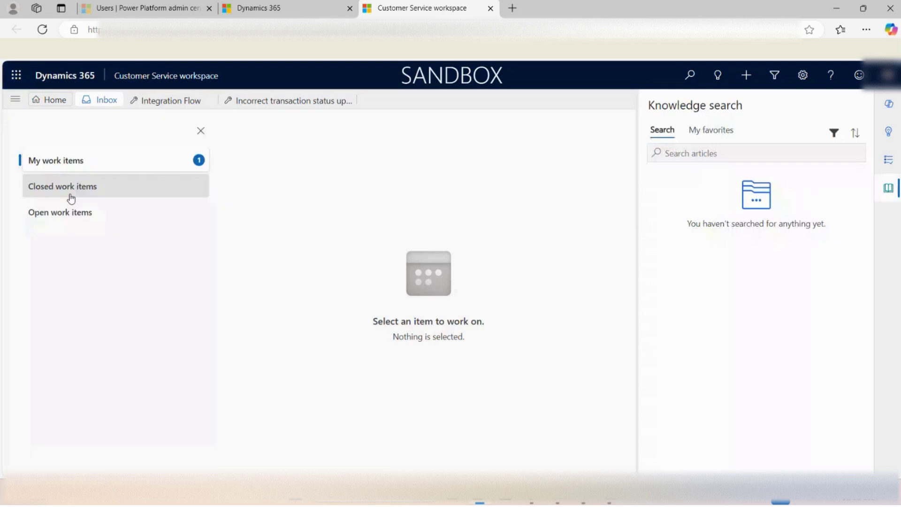
{"action": "left_click", "coordinate": [72, 197]}
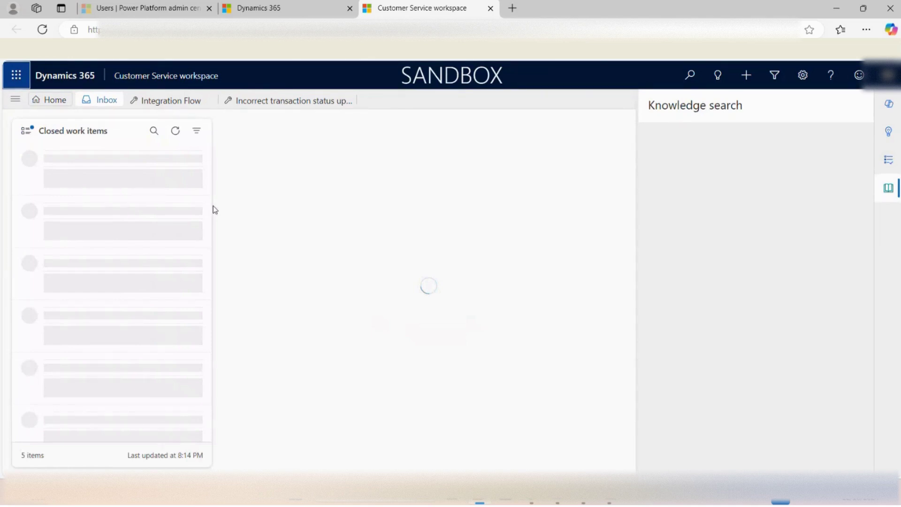
{"action": "left_click_drag", "start_coordinate": [205, 233], "coordinate": [228, 369]}
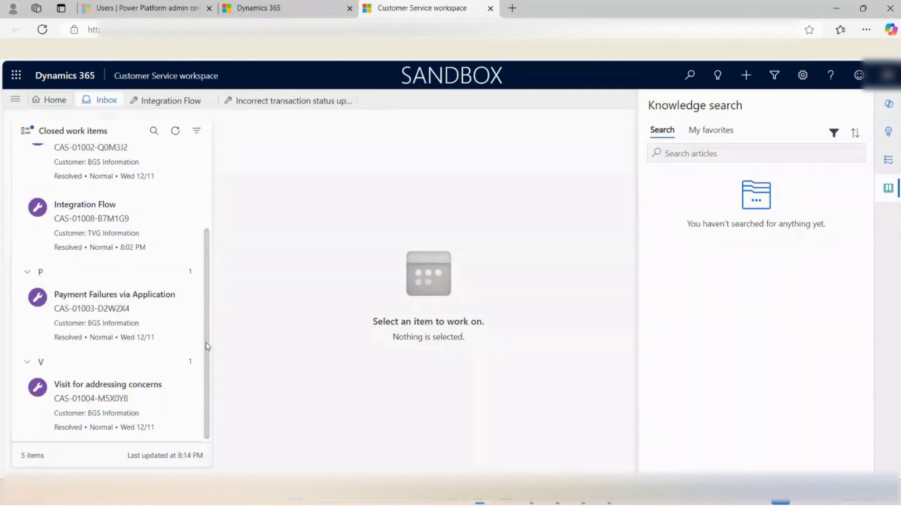
{"action": "left_click", "coordinate": [158, 216]}
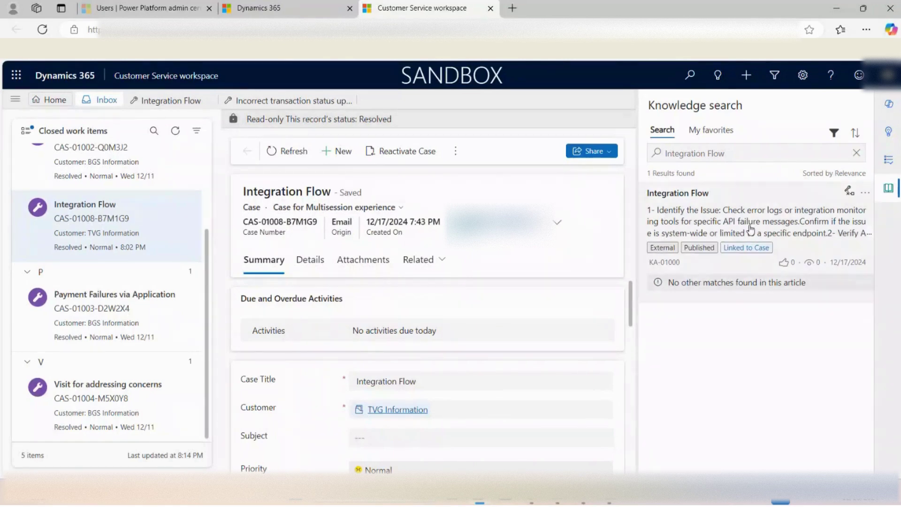
- View the Copilot, Smart assist and Agent scripts tools for the Integration Flow case
{"action": "left_click", "coordinate": [890, 107]}
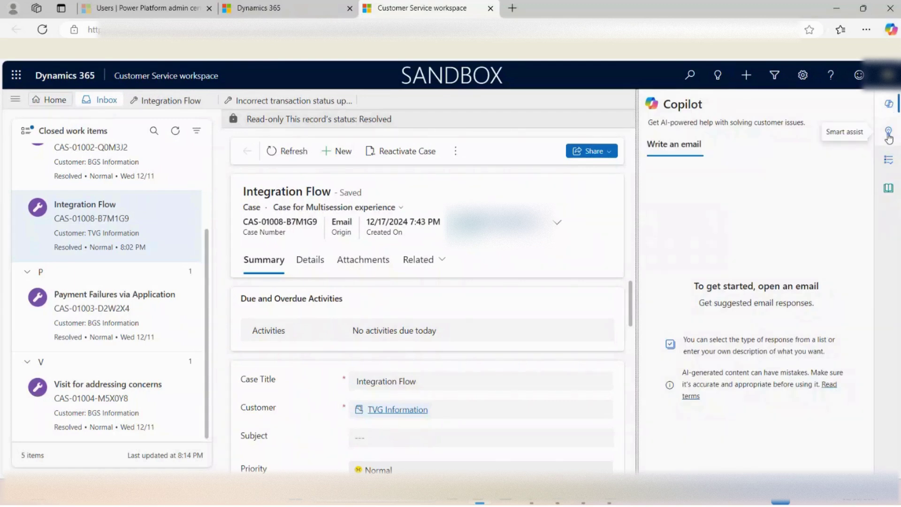
{"action": "left_click", "coordinate": [888, 133]}
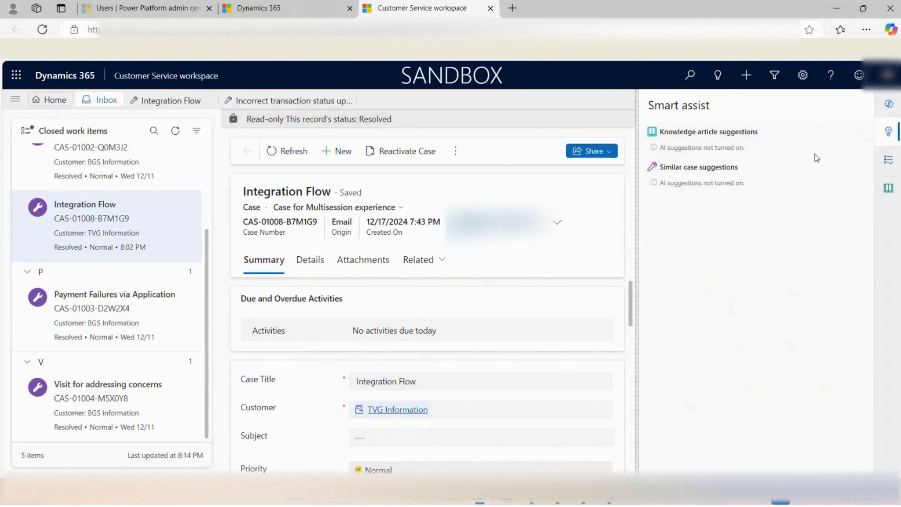
{"action": "left_click", "coordinate": [889, 161]}
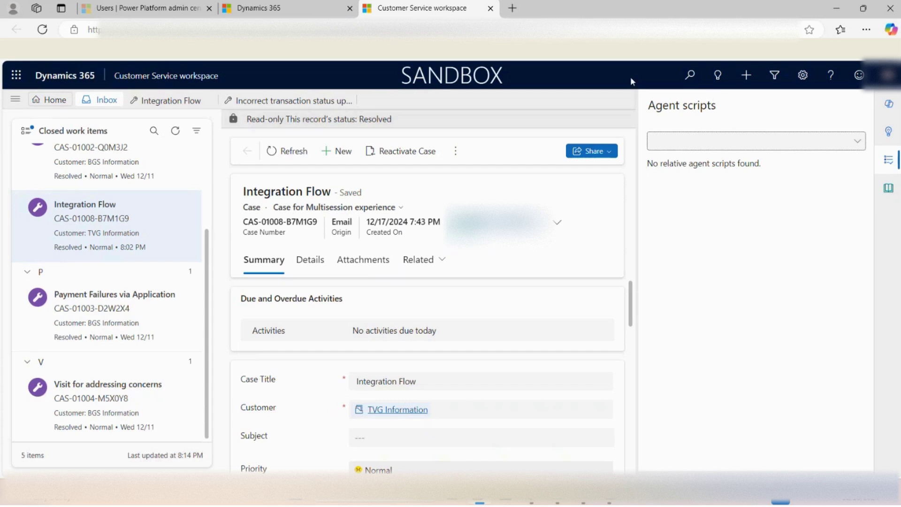
- Switch to the Customer Service admin center and open the agent experience profiles under Workspaces
{"action": "left_click", "coordinate": [319, 5]}
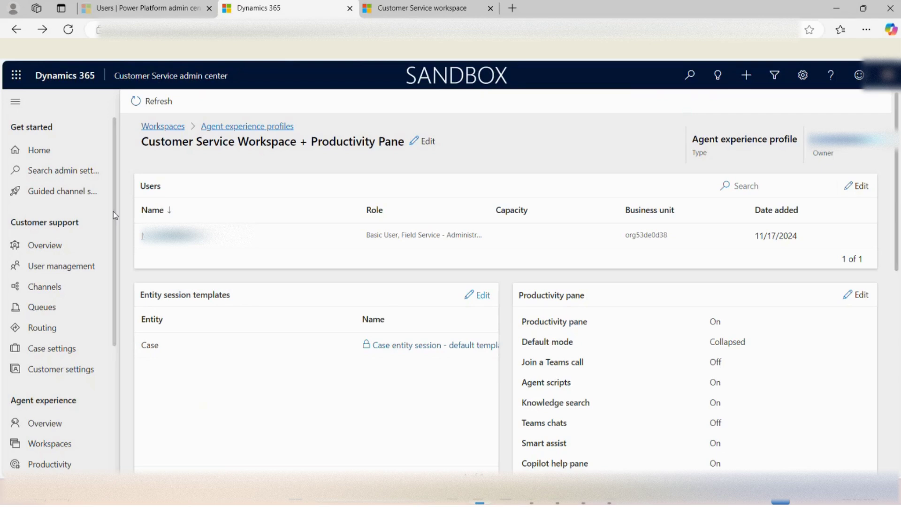
{"action": "scroll", "coordinate": [113, 213], "scroll_direction": "down", "scroll_amount": 2}
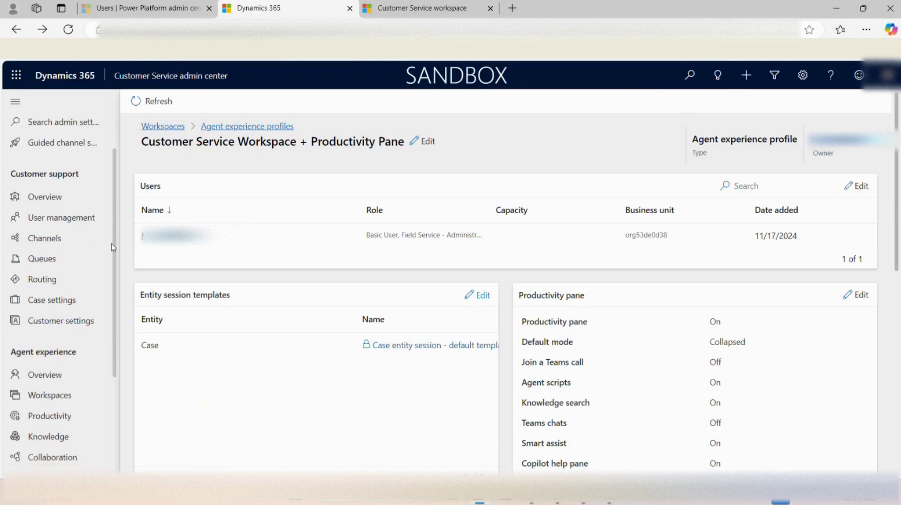
{"action": "scroll", "coordinate": [111, 243], "scroll_direction": "down", "scroll_amount": 3}
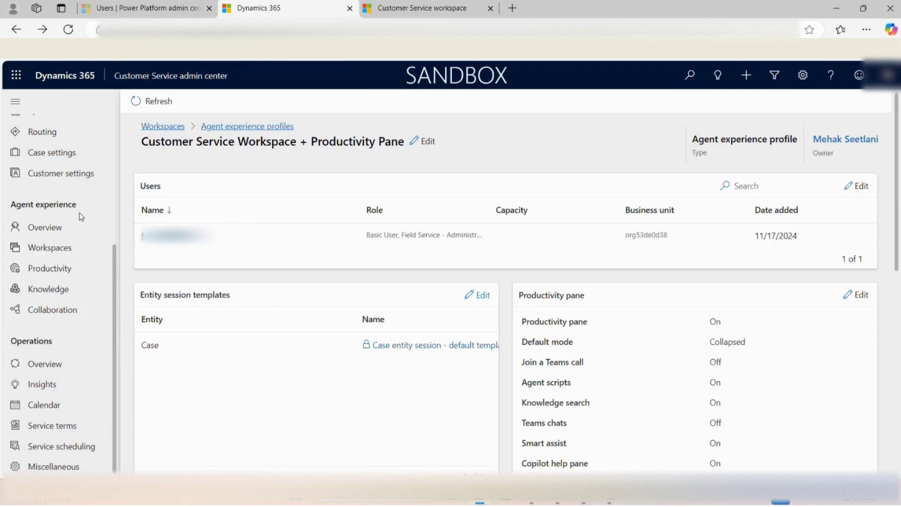
{"action": "left_click", "coordinate": [68, 252]}
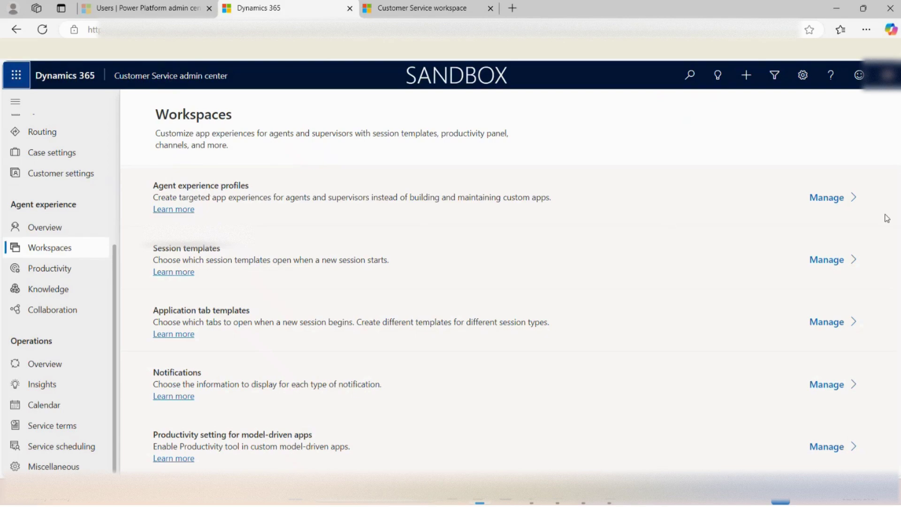
{"action": "left_click", "coordinate": [829, 201]}
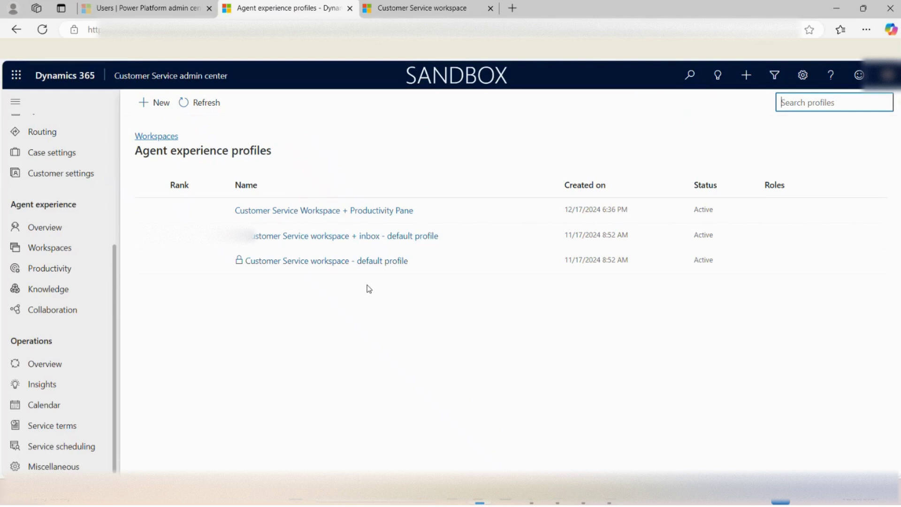
- View the new agent experience profile form, close it, and open the Customer Service Workspace + Productivity Pane profile
{"action": "left_click", "coordinate": [151, 104]}
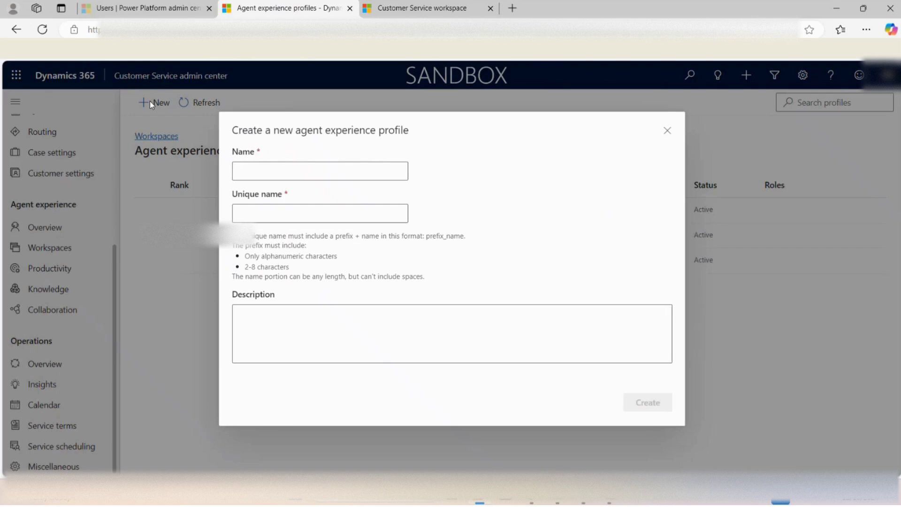
{"action": "left_click", "coordinate": [668, 131]}
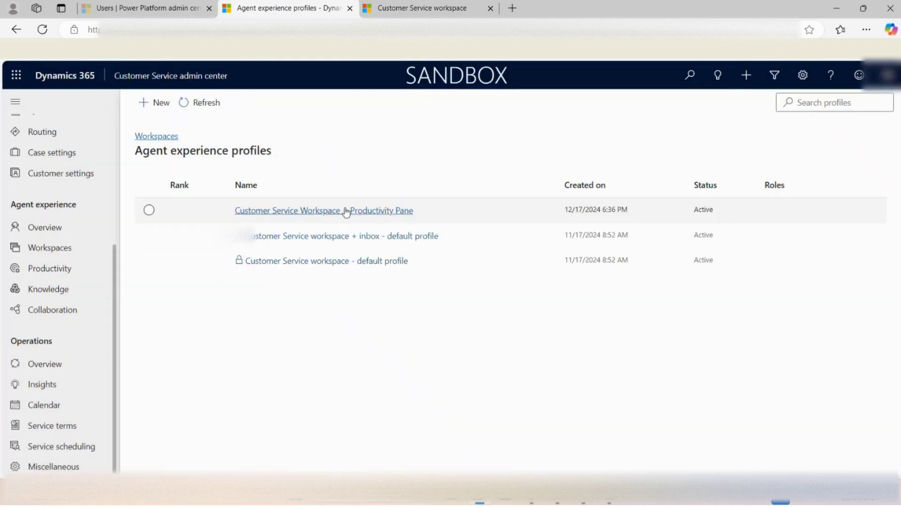
{"action": "left_click", "coordinate": [346, 211]}
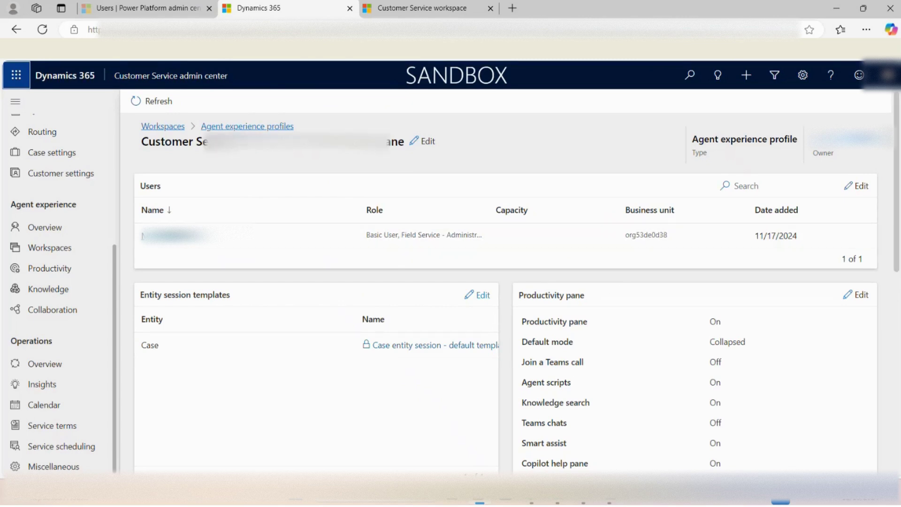
- View the profile's entity session templates, cancel, and compare with the open session in the Customer Service workspace
{"action": "scroll", "coordinate": [516, 282], "scroll_direction": "down", "scroll_amount": 4}
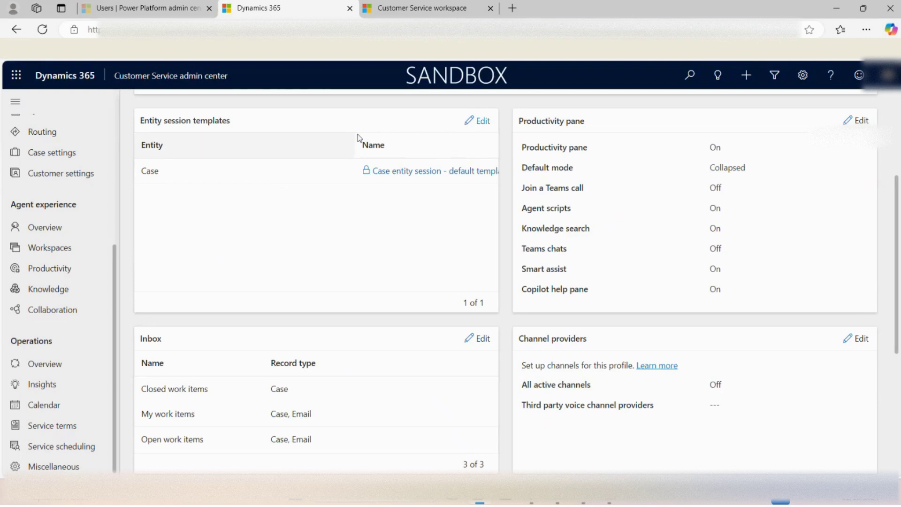
{"action": "left_click", "coordinate": [470, 126]}
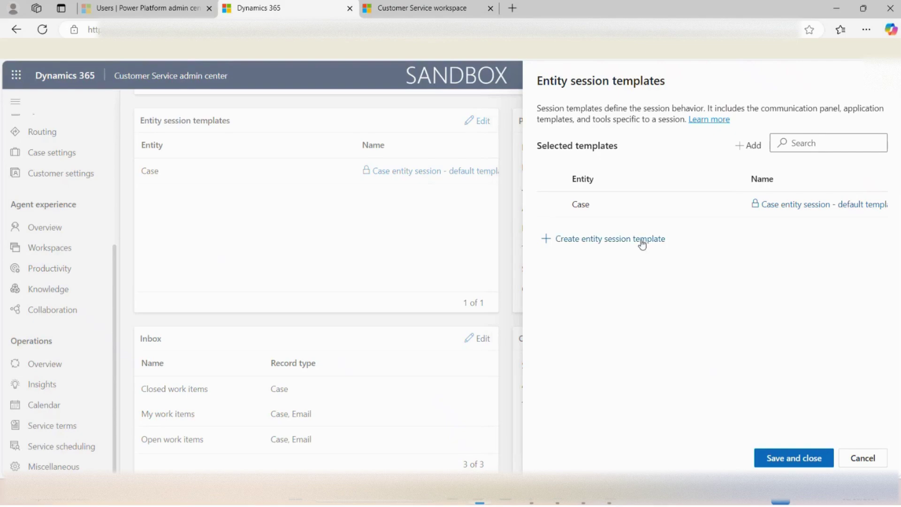
{"action": "left_click", "coordinate": [862, 455]}
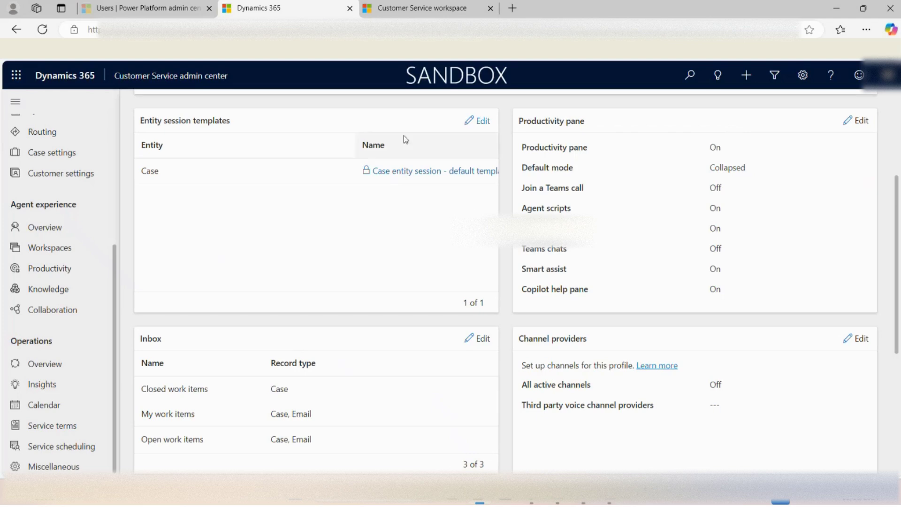
{"action": "left_click", "coordinate": [362, 12]}
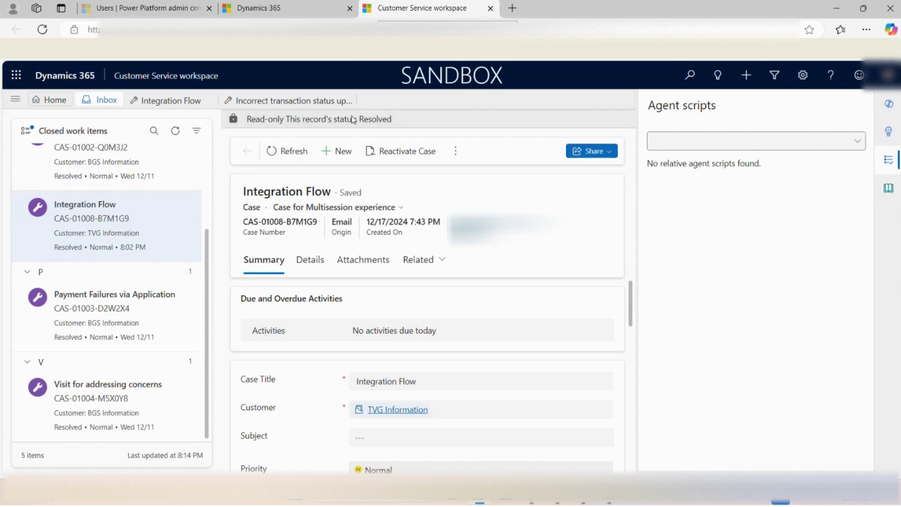
{"action": "left_click", "coordinate": [281, 8]}
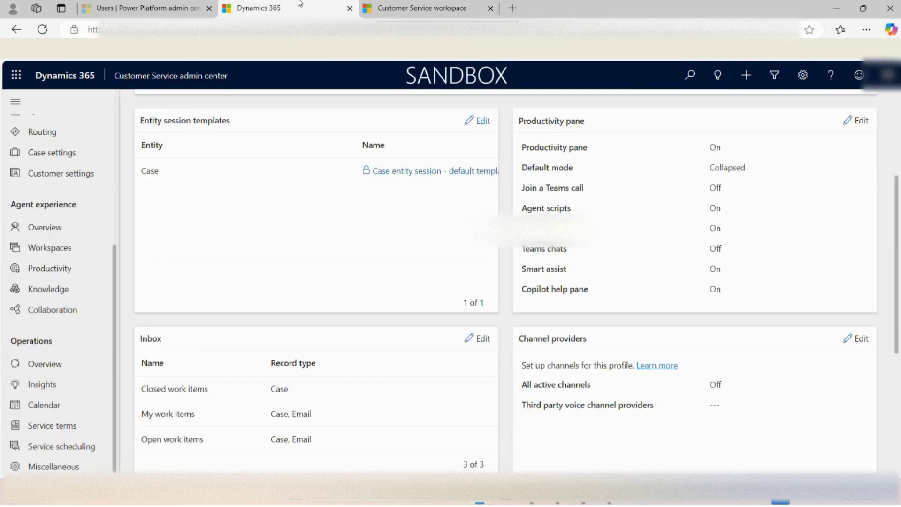
- Turn off the productivity pane for the profile and save the setting
{"action": "left_click", "coordinate": [855, 123]}
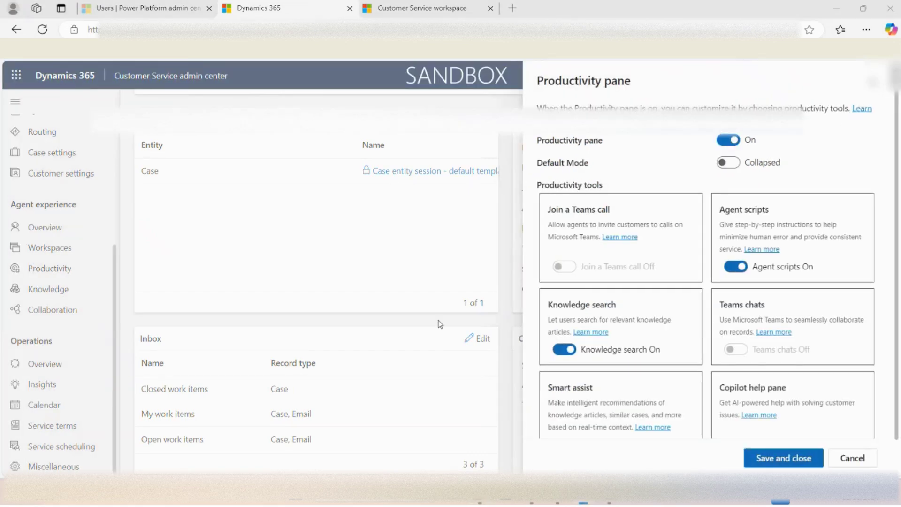
{"action": "left_click", "coordinate": [731, 147]}
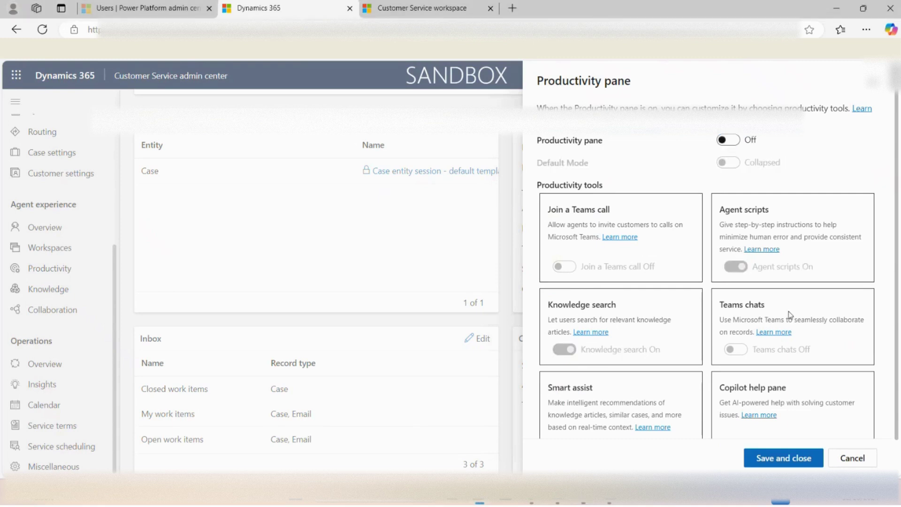
{"action": "left_click", "coordinate": [794, 459]}
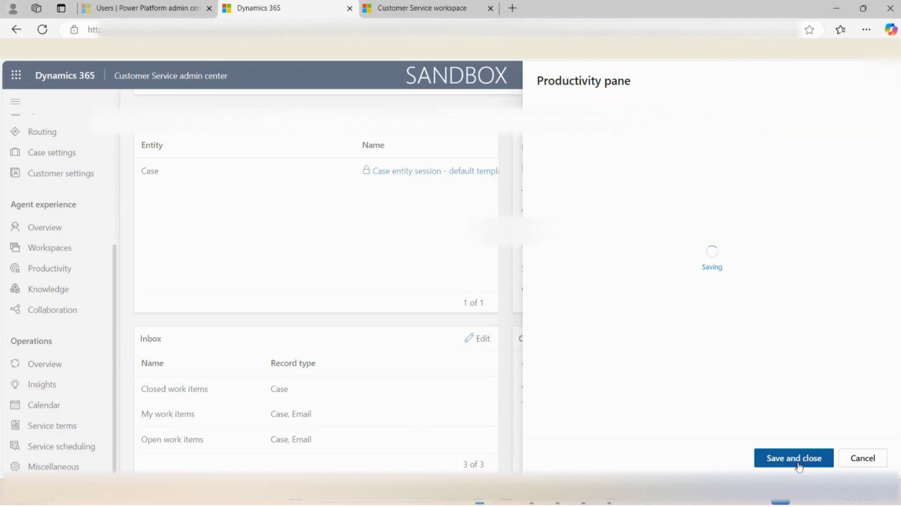
- Reload the Customer Service workspace and open the inbox to check whether the productivity pane is present
{"action": "left_click", "coordinate": [365, 6]}
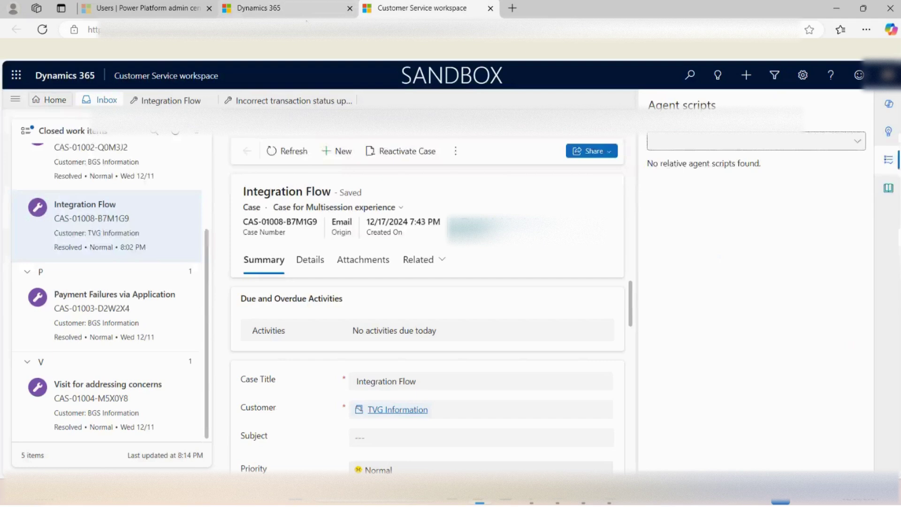
{"action": "key", "text": "F5"}
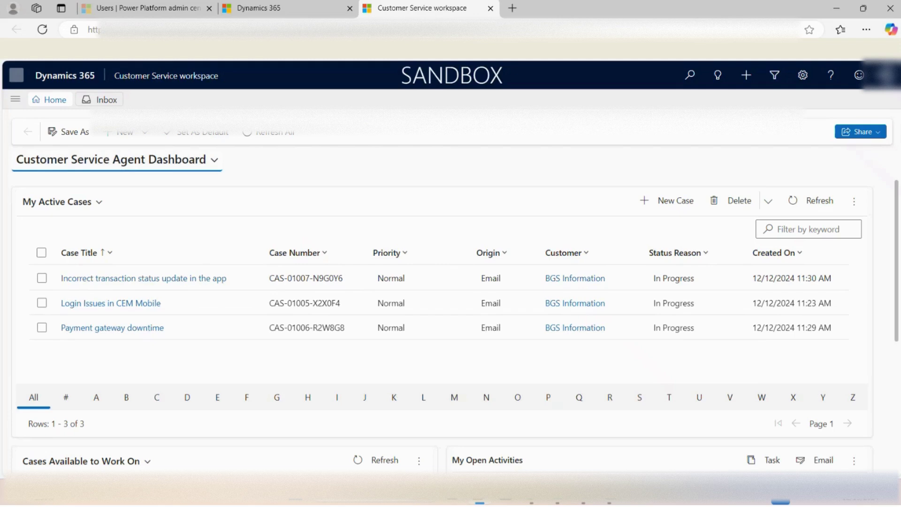
{"action": "left_click", "coordinate": [111, 99]}
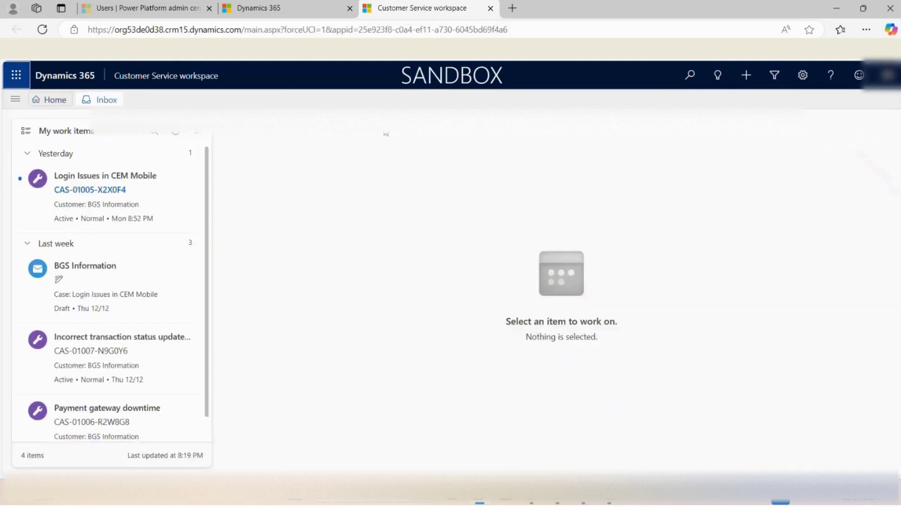
- Return to the Customer Service admin center, turn the profile's productivity pane on, review its productivity tools, and save
{"action": "left_click", "coordinate": [258, 8]}
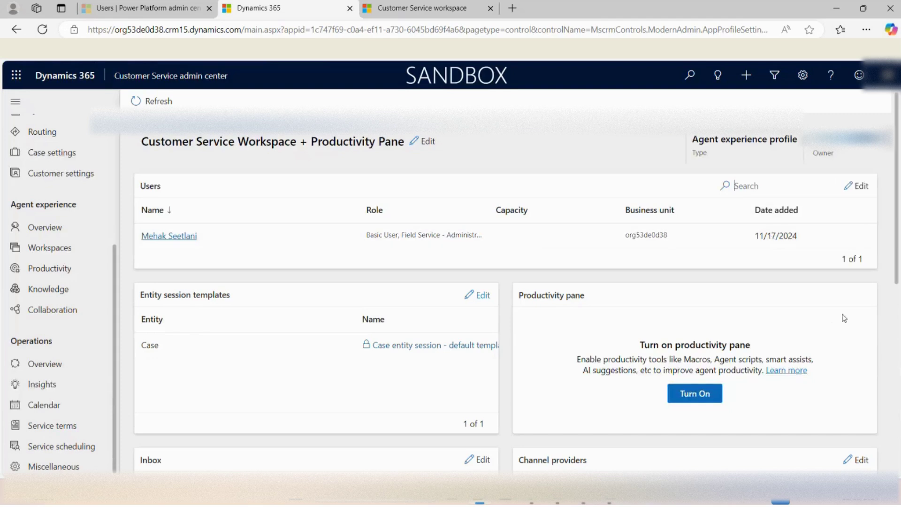
{"action": "left_click", "coordinate": [702, 399]}
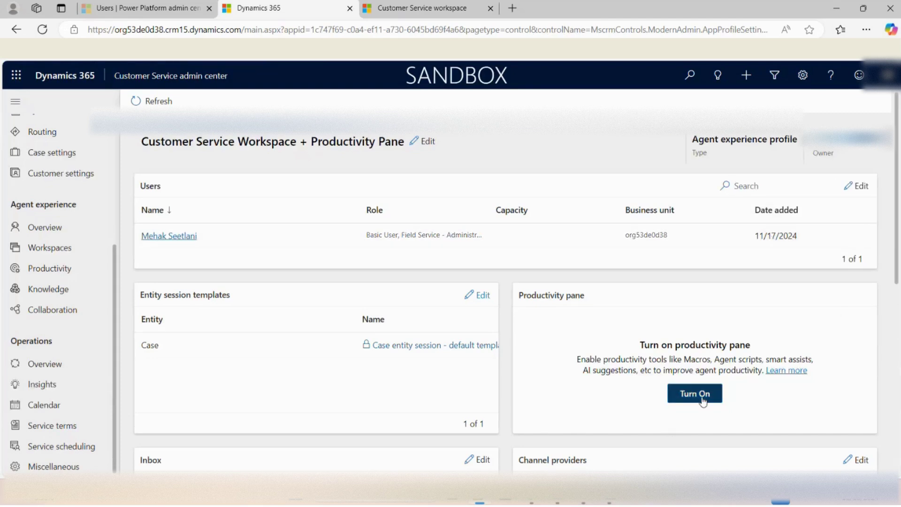
{"action": "left_click", "coordinate": [737, 144]}
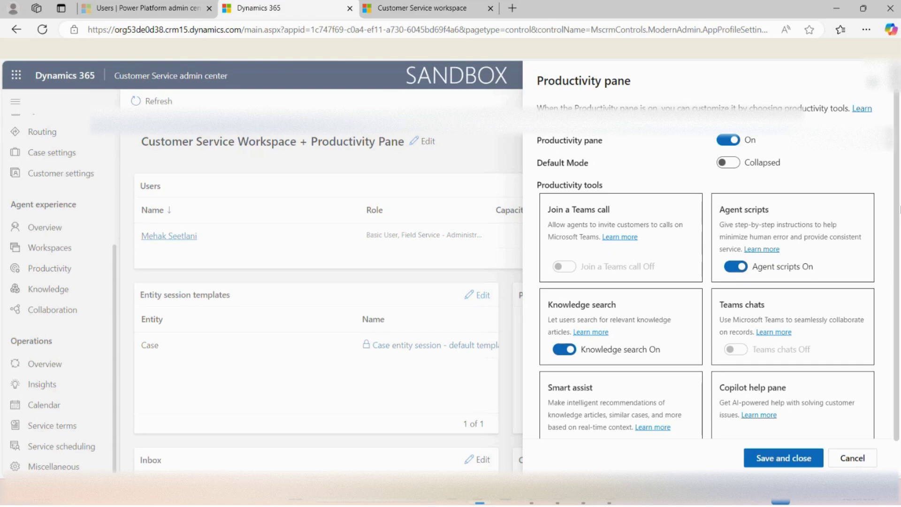
{"action": "scroll", "coordinate": [898, 209], "scroll_direction": "down", "scroll_amount": 1}
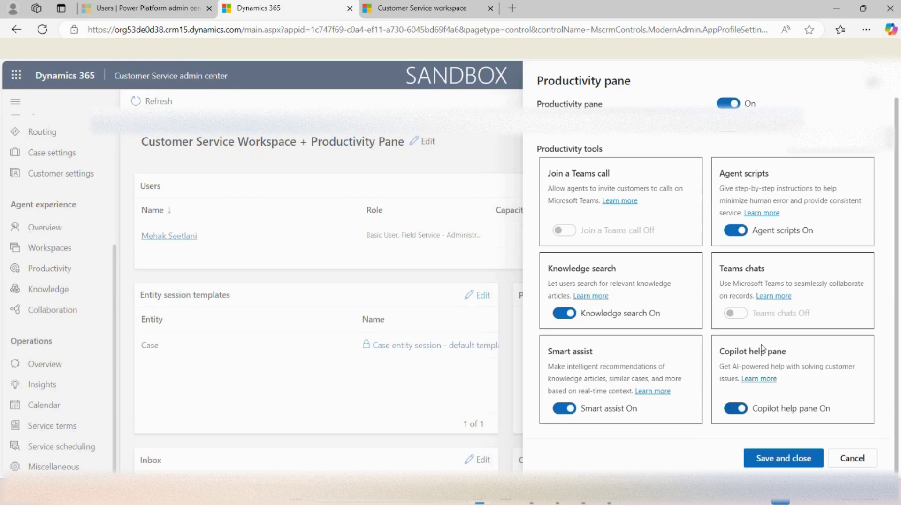
{"action": "left_click", "coordinate": [761, 457]}
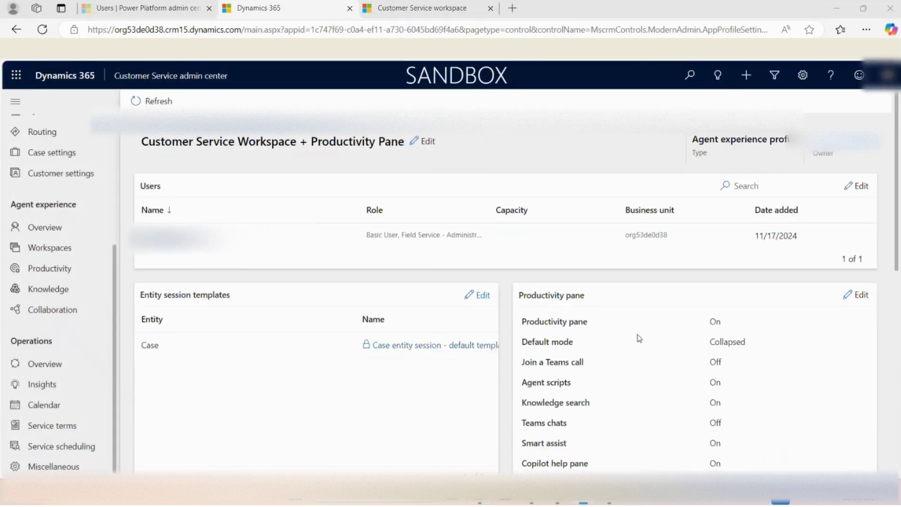
- Open the profile's Inbox settings and display the Closed work items view for editing
{"action": "scroll", "coordinate": [506, 281], "scroll_direction": "down", "scroll_amount": 2}
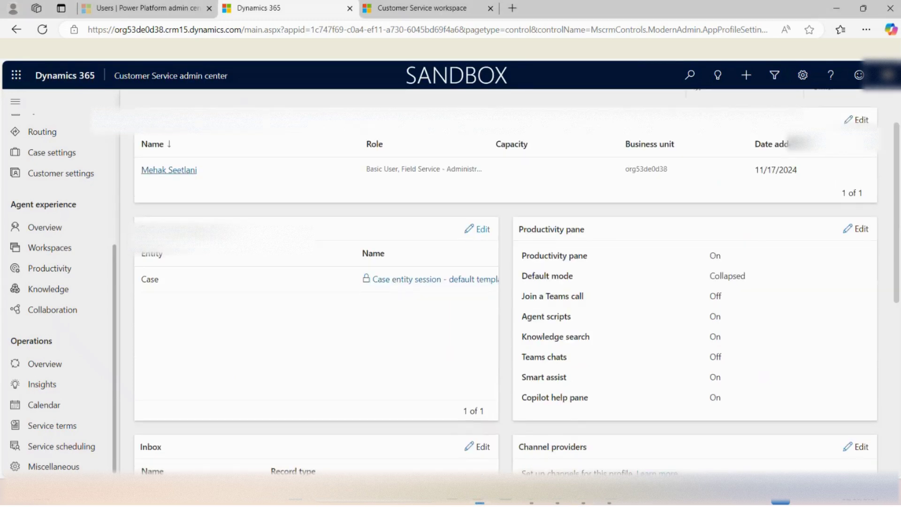
{"action": "scroll", "coordinate": [506, 282], "scroll_direction": "down", "scroll_amount": 2}
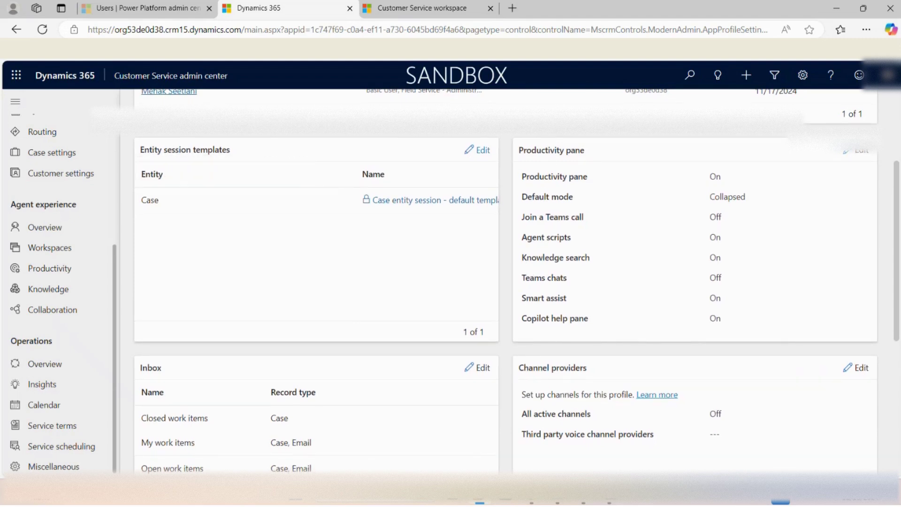
{"action": "scroll", "coordinate": [897, 297], "scroll_direction": "down", "scroll_amount": 1}
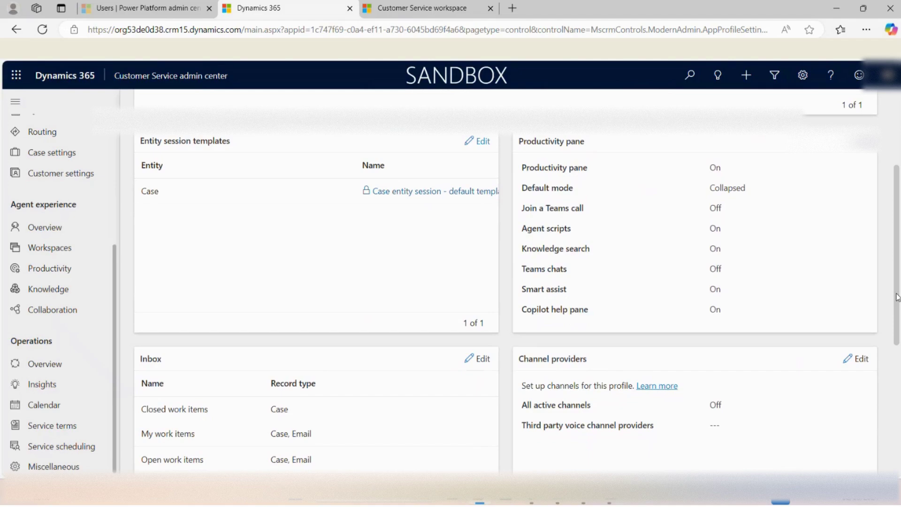
{"action": "scroll", "coordinate": [897, 297], "scroll_direction": "down", "scroll_amount": 4}
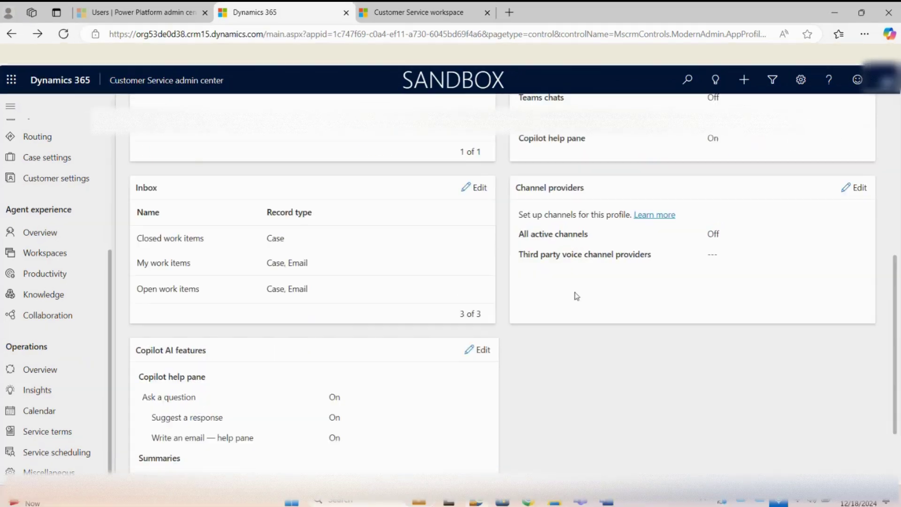
{"action": "left_click", "coordinate": [472, 188]}
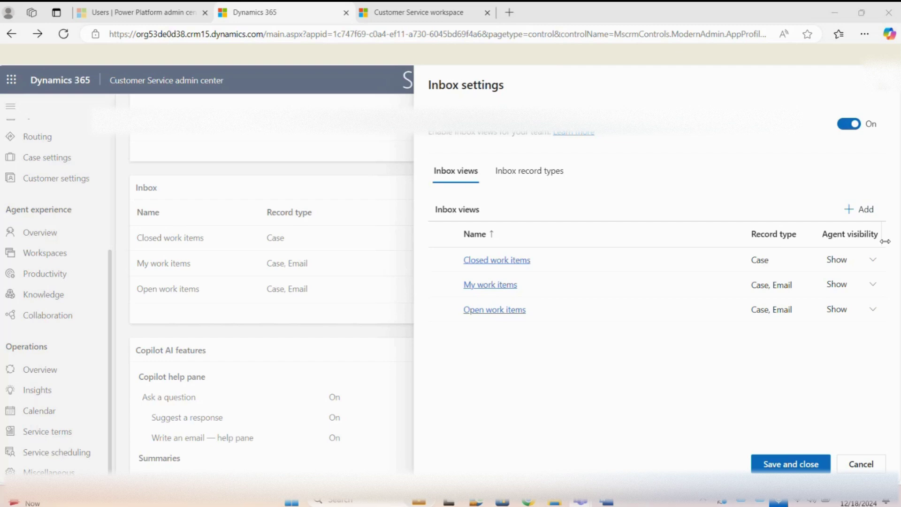
{"action": "left_click", "coordinate": [522, 263]}
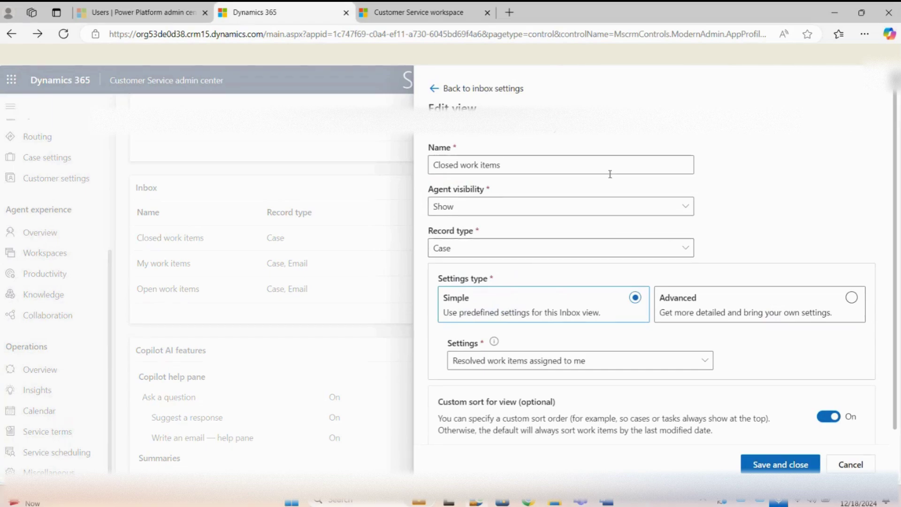
- Review the record type, predefined settings and custom sort field options of the Closed work items view without changing them
{"action": "left_click", "coordinate": [660, 248]}
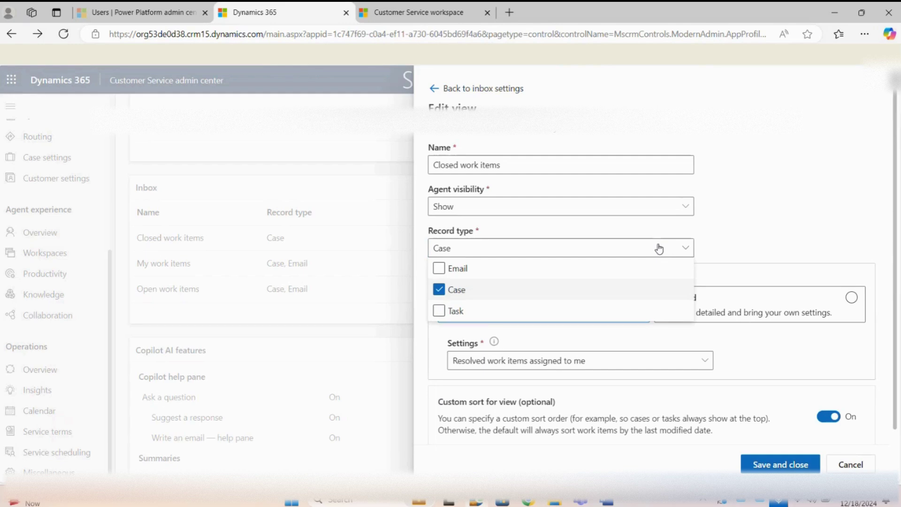
{"action": "left_click", "coordinate": [782, 222]}
{"action": "scroll", "coordinate": [653, 258], "scroll_direction": "down", "scroll_amount": 2}
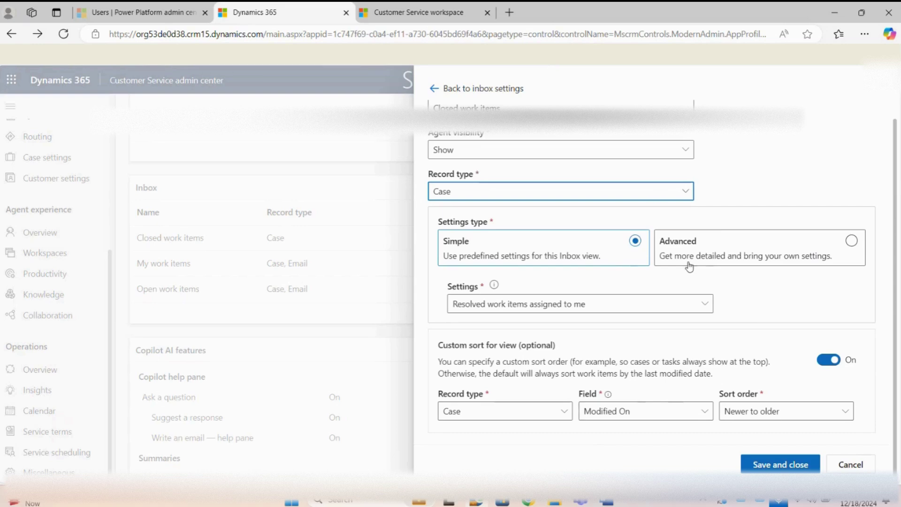
{"action": "left_click", "coordinate": [699, 306]}
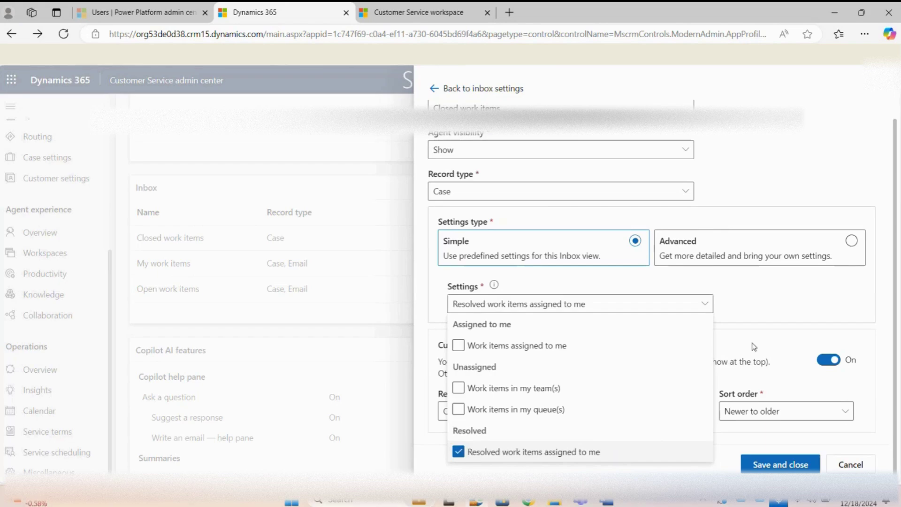
{"action": "left_click", "coordinate": [727, 307]}
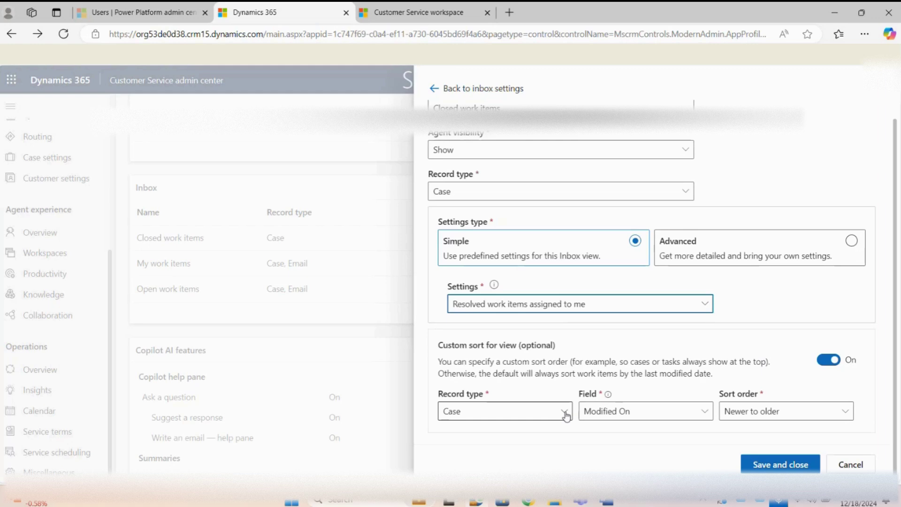
{"action": "left_click", "coordinate": [618, 411]}
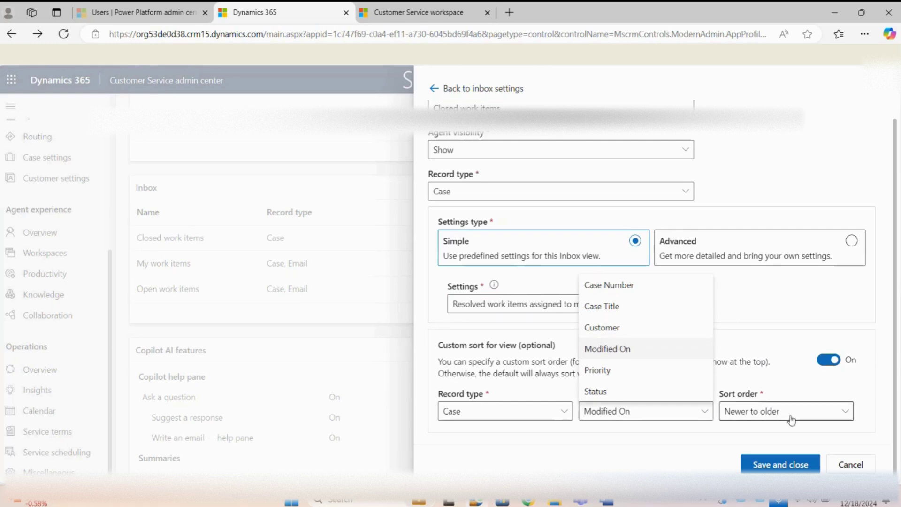
{"action": "left_click", "coordinate": [679, 275]}
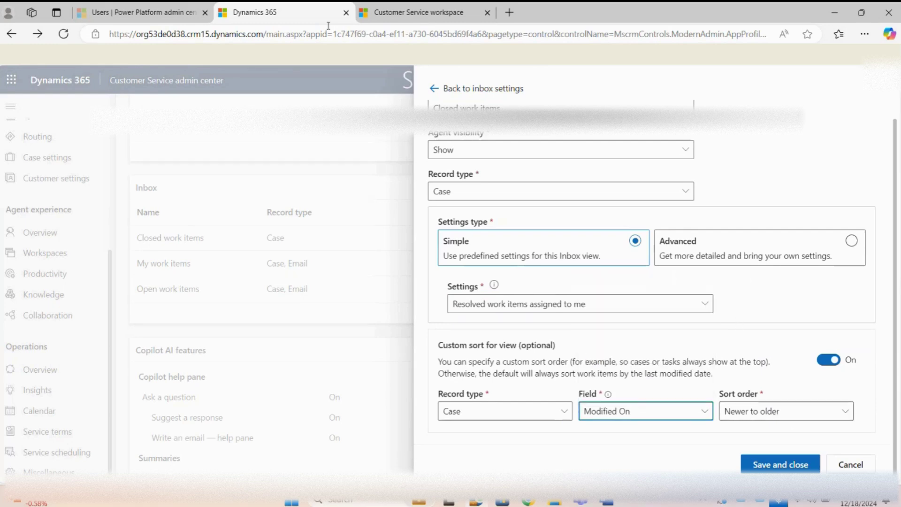
- Switch to the Customer Service workspace and look through the Closed work items list to examine its current order
{"action": "left_click", "coordinate": [413, 12]}
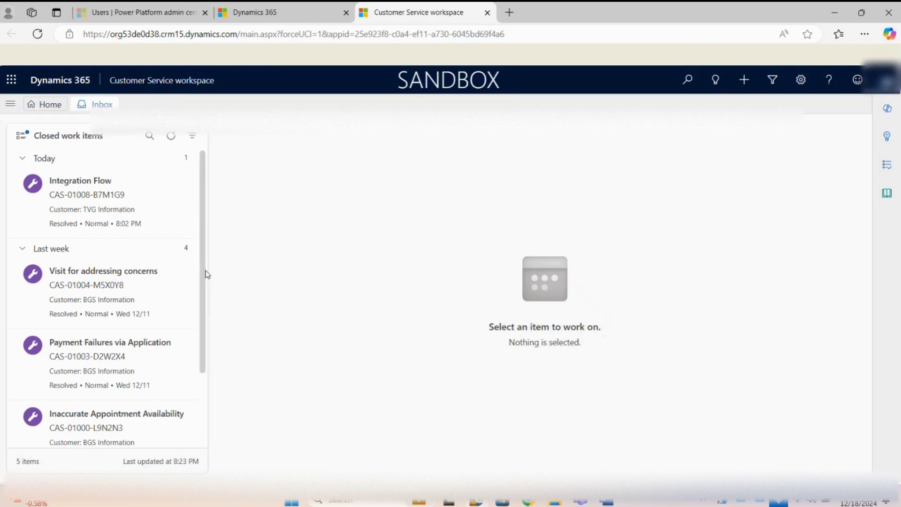
{"action": "left_click_drag", "start_coordinate": [205, 252], "coordinate": [202, 346]}
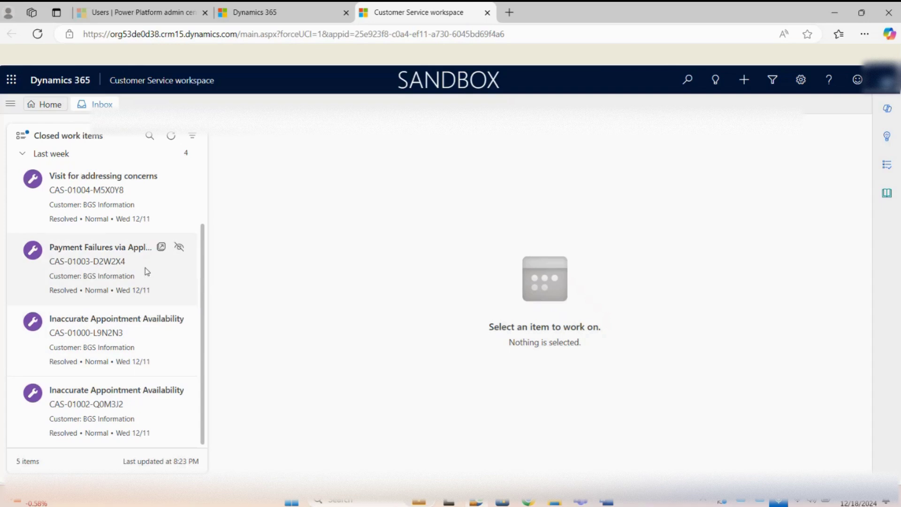
{"action": "left_click_drag", "start_coordinate": [205, 276], "coordinate": [205, 209]}
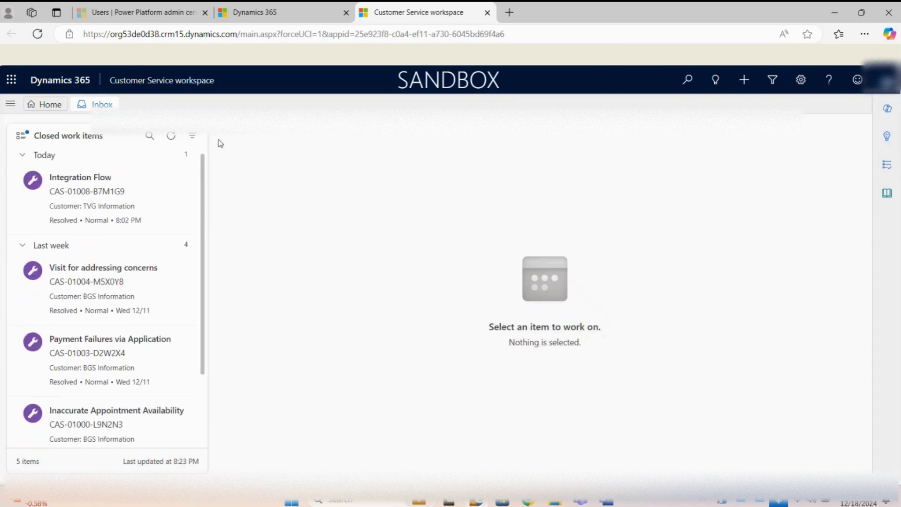
- In the admin center, sort the Closed work items view by Case Title, A to Z, and save the view and inbox settings
{"action": "left_click", "coordinate": [251, 8]}
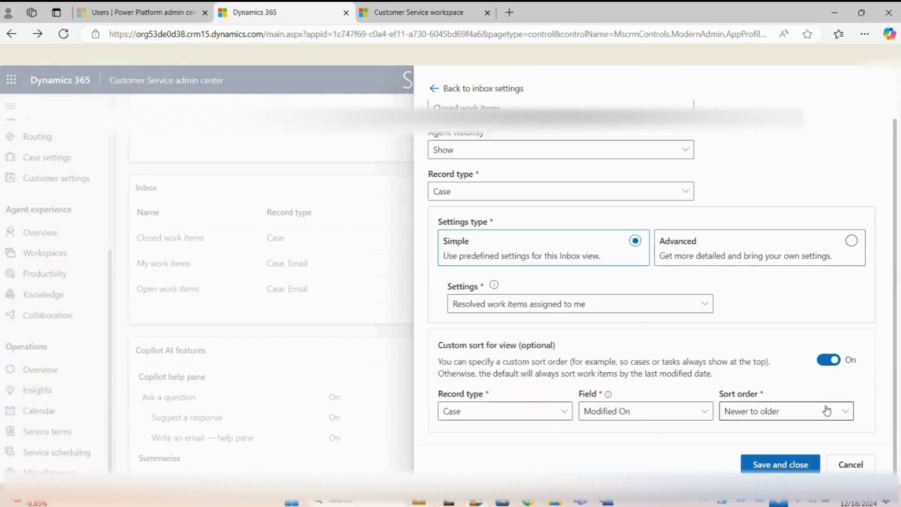
{"action": "left_click", "coordinate": [705, 411]}
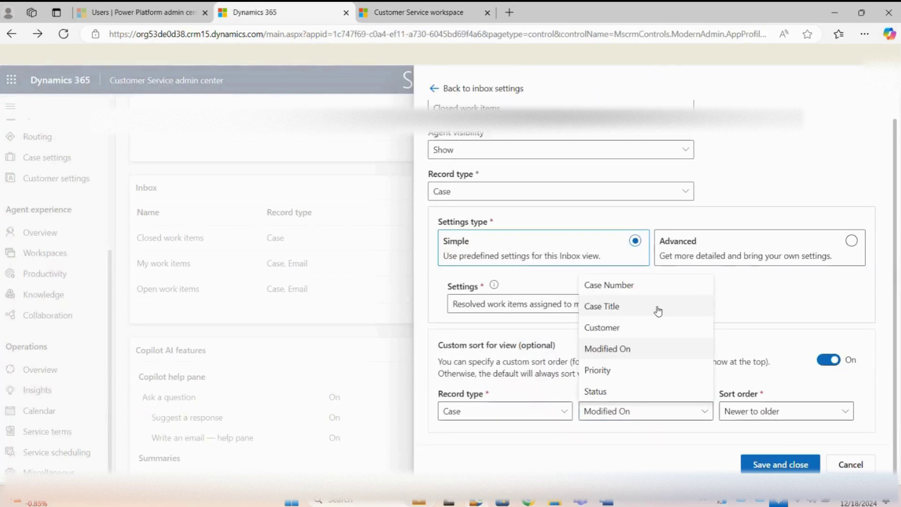
{"action": "left_click", "coordinate": [659, 308]}
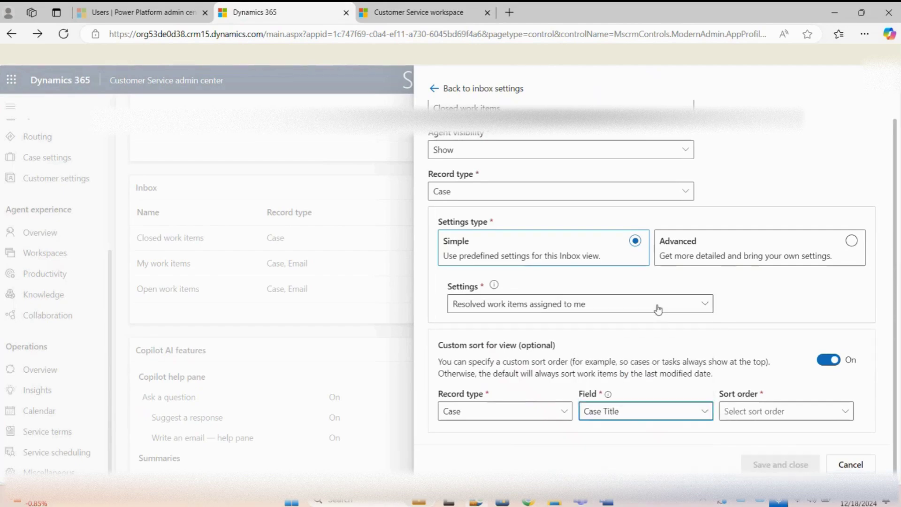
{"action": "left_click", "coordinate": [817, 412]}
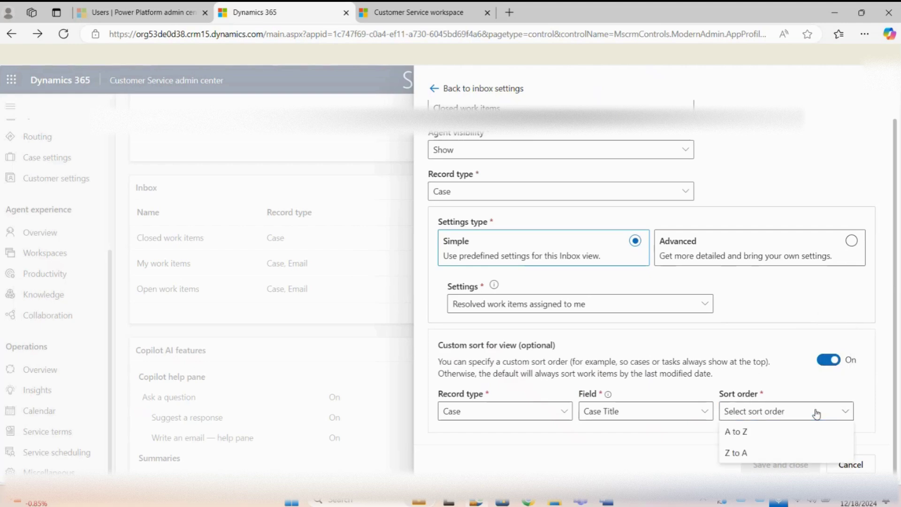
{"action": "left_click", "coordinate": [792, 433]}
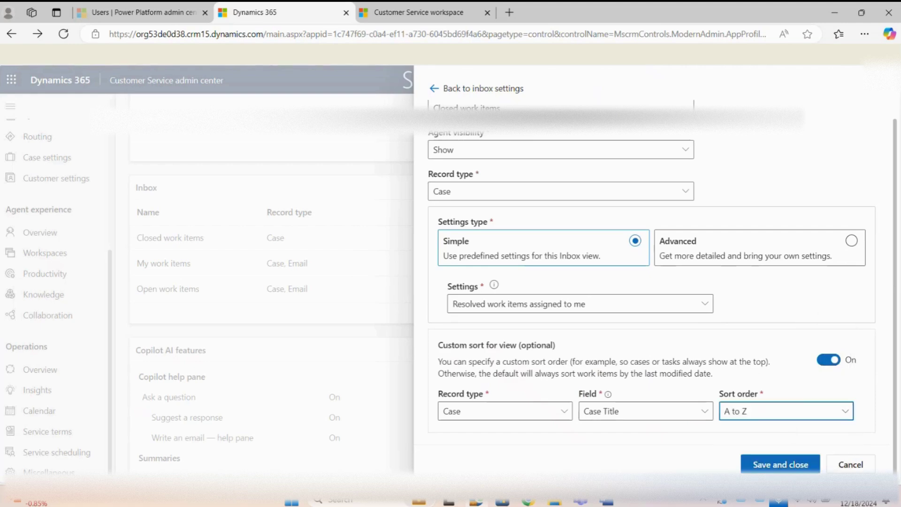
{"action": "left_click", "coordinate": [359, 14]}
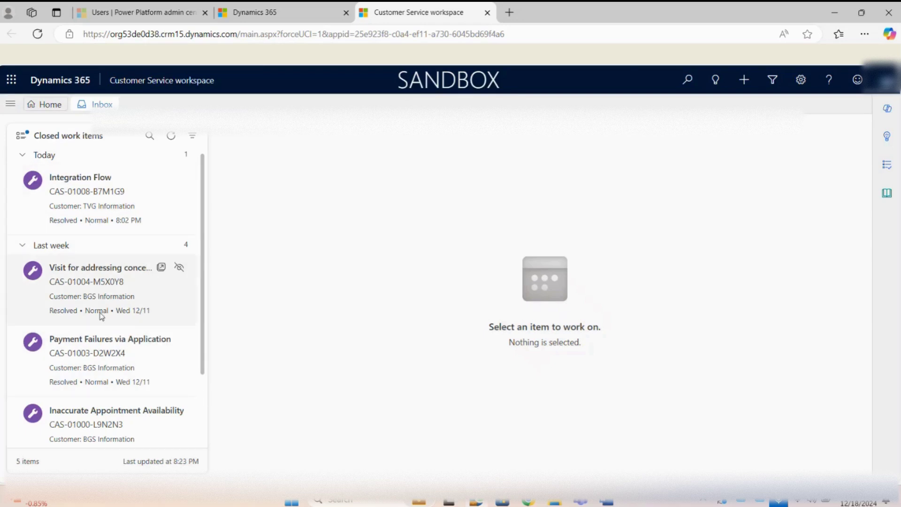
{"action": "left_click", "coordinate": [228, 18]}
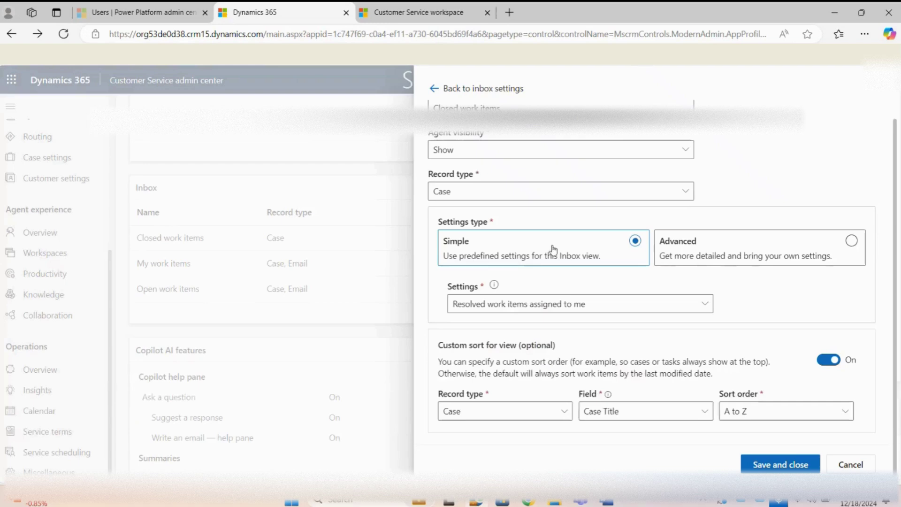
{"action": "left_click", "coordinate": [798, 464]}
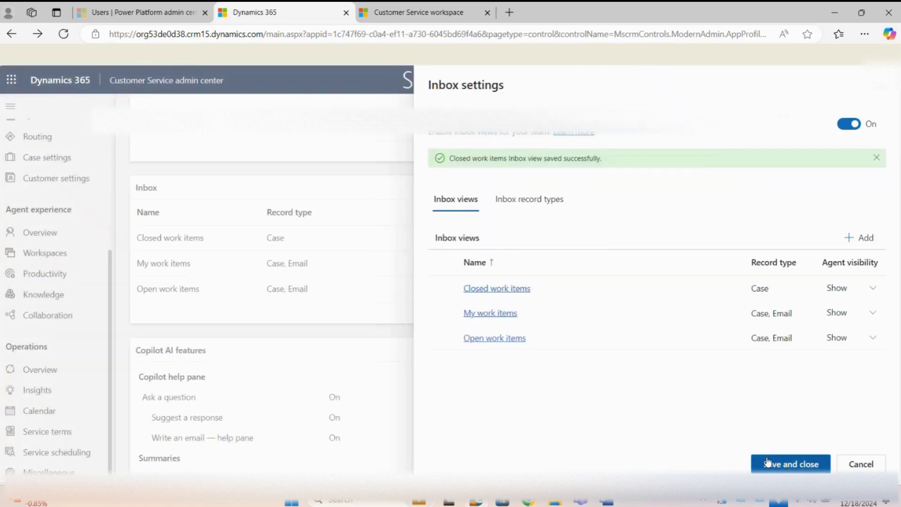
{"action": "left_click", "coordinate": [769, 463]}
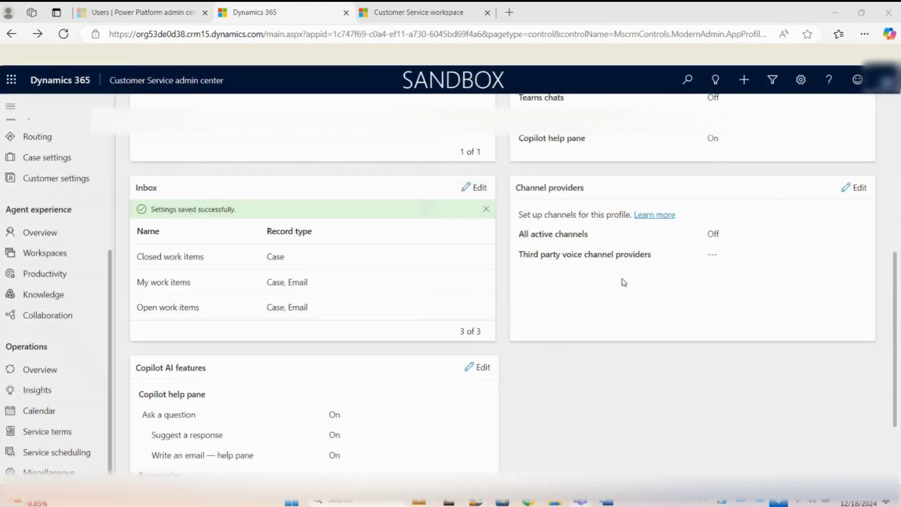
- Reload the Customer Service workspace and display the inbox's Closed work items view to check its sort order
{"action": "left_click", "coordinate": [365, 4]}
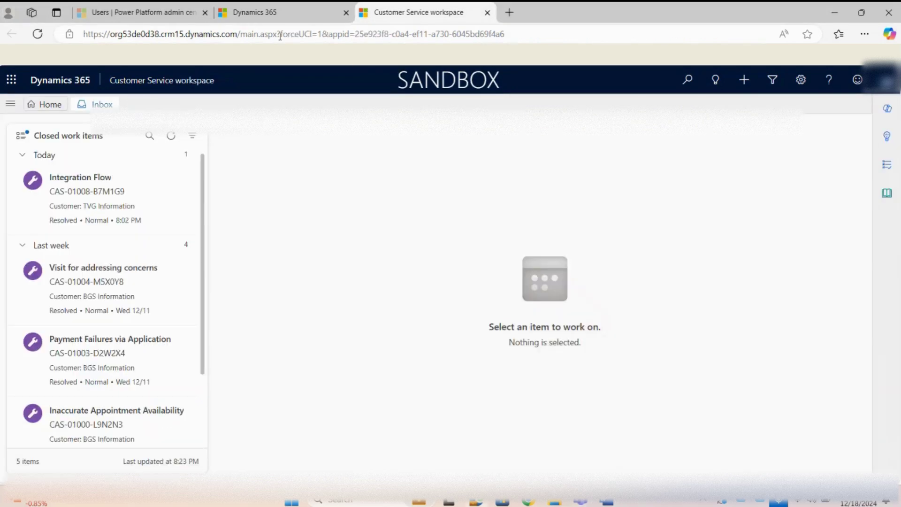
{"action": "left_click", "coordinate": [280, 35]}
{"action": "key", "text": "Return"}
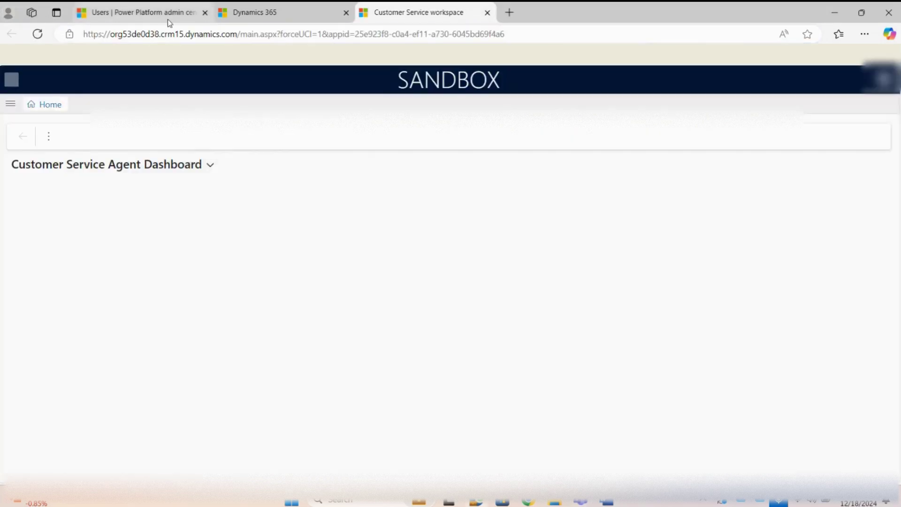
{"action": "mouse_move", "coordinate": [169, 23]}
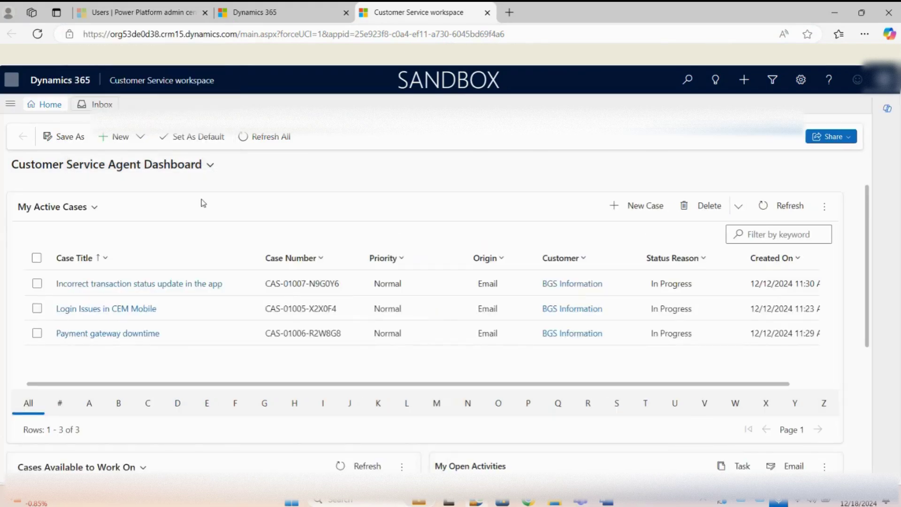
{"action": "left_click", "coordinate": [86, 114]}
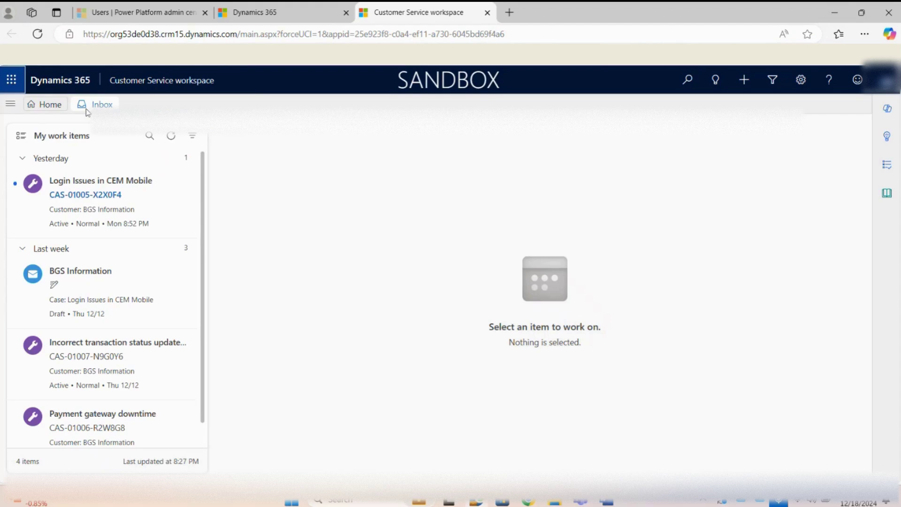
{"action": "left_click", "coordinate": [19, 135]}
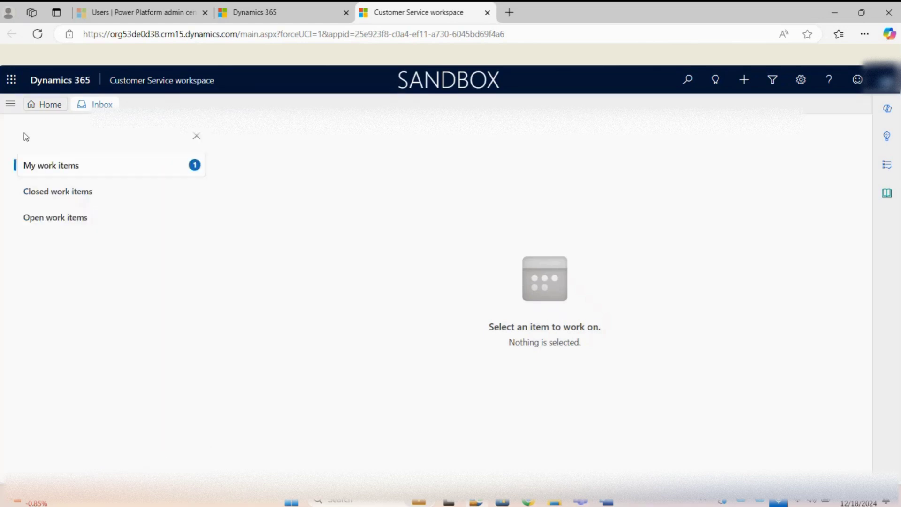
{"action": "left_click", "coordinate": [108, 199]}
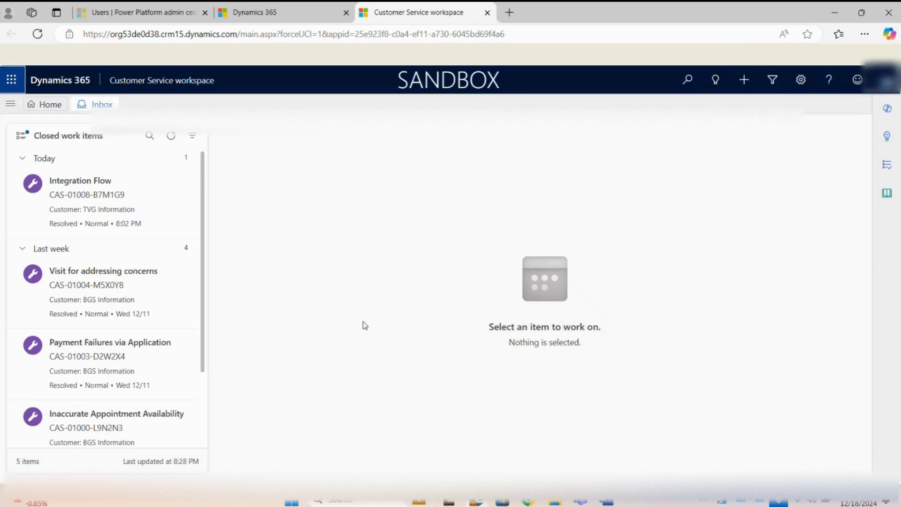
- Reload the workspace once more, reopen Closed work items in the inbox, and examine how the cases are grouped and ordered
{"action": "left_click", "coordinate": [112, 39]}
{"action": "key", "text": "Return"}
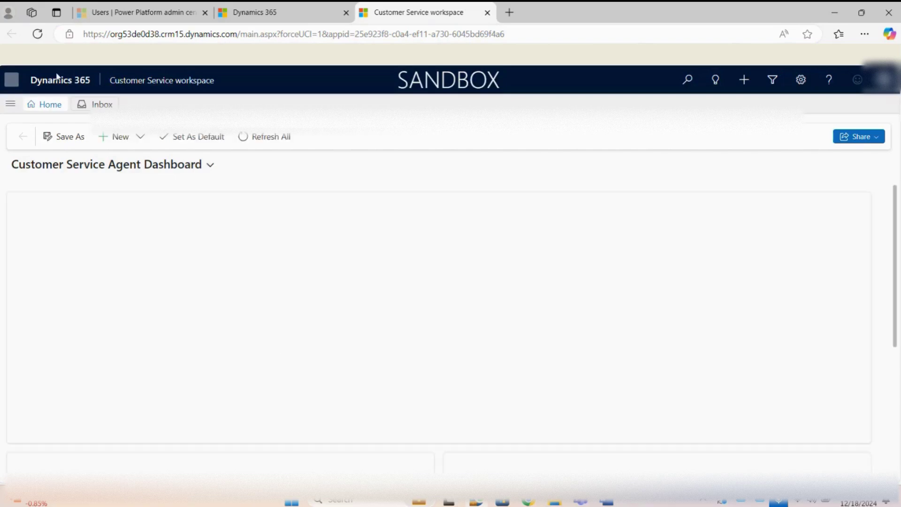
{"action": "left_click", "coordinate": [75, 107]}
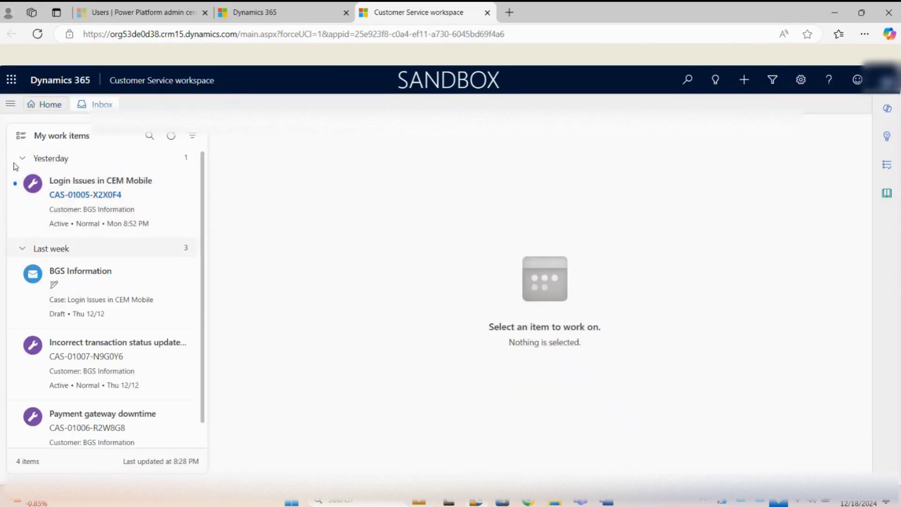
{"action": "left_click", "coordinate": [19, 140]}
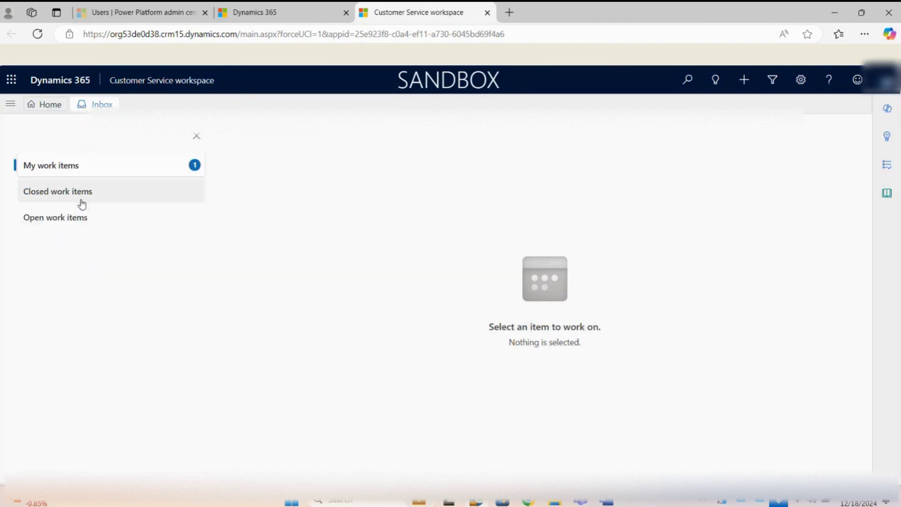
{"action": "left_click", "coordinate": [82, 202]}
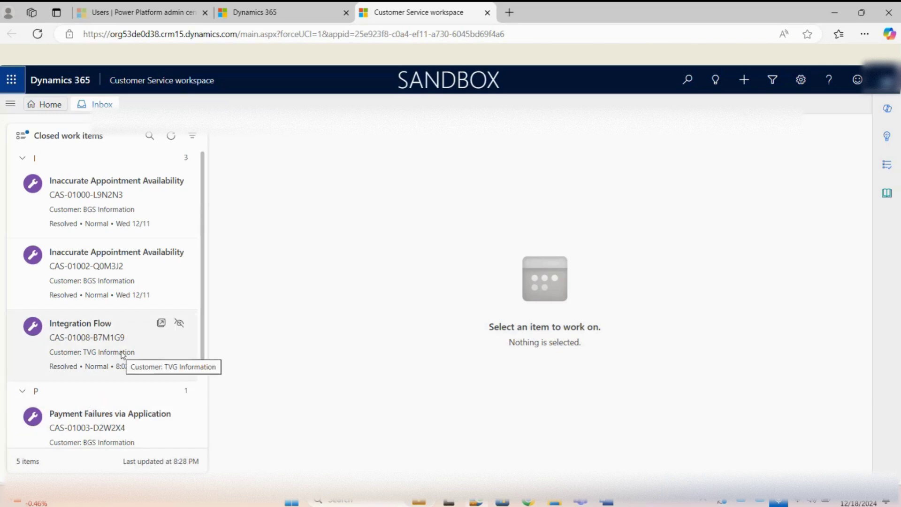
{"action": "scroll", "coordinate": [123, 355], "scroll_direction": "down", "scroll_amount": 3}
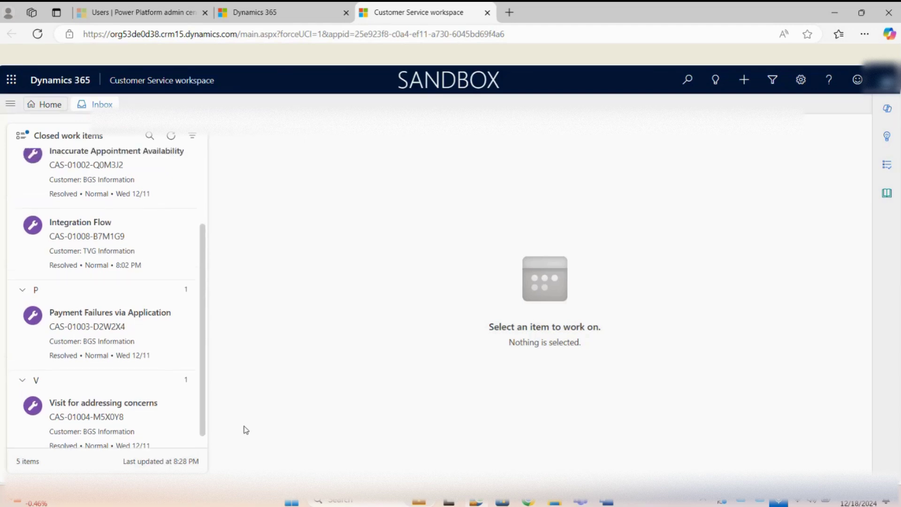
- In the admin center profile's Copilot AI features, keep Ask a question on, turn off Suggest a response and Write an email, and save
{"action": "left_click", "coordinate": [317, 3]}
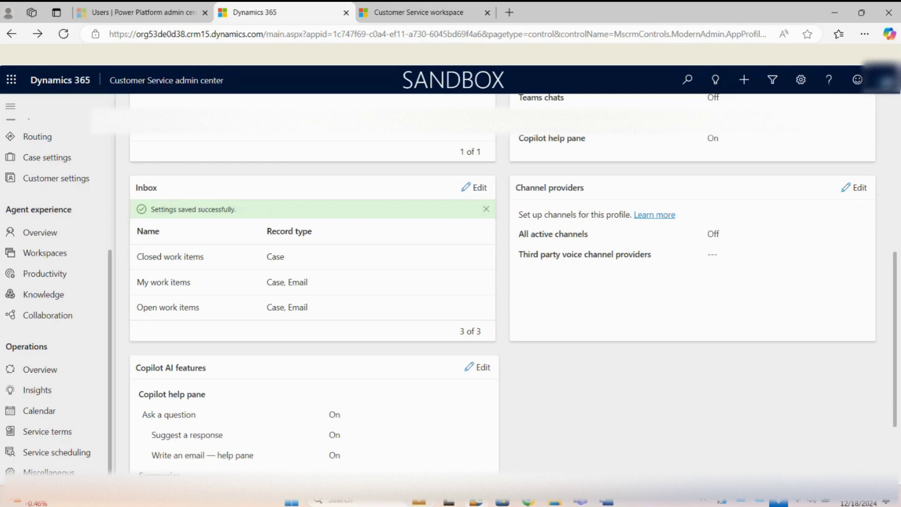
{"action": "scroll", "coordinate": [896, 292], "scroll_direction": "down", "scroll_amount": 2}
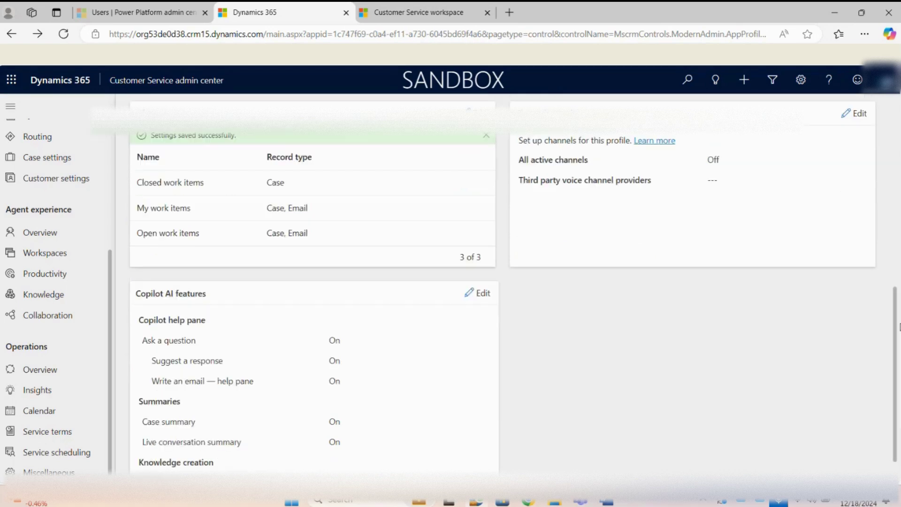
{"action": "left_click", "coordinate": [469, 295]}
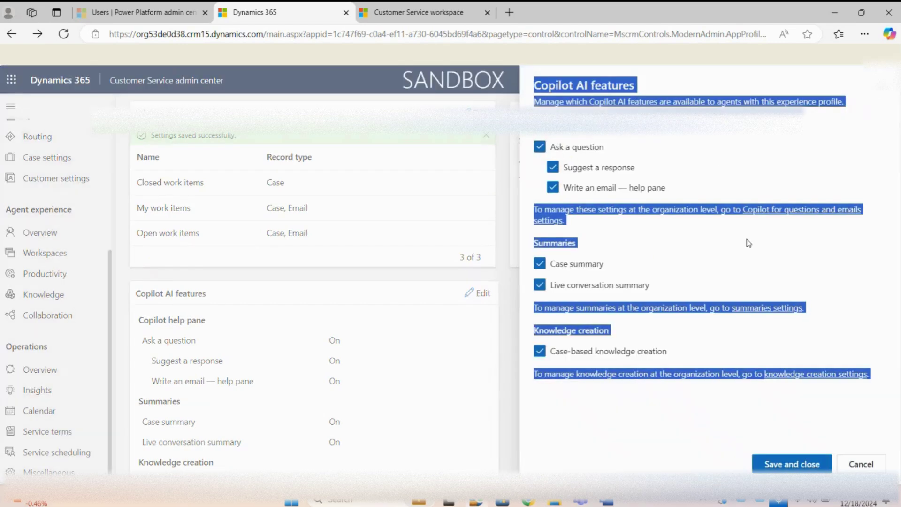
{"action": "left_click", "coordinate": [540, 147]}
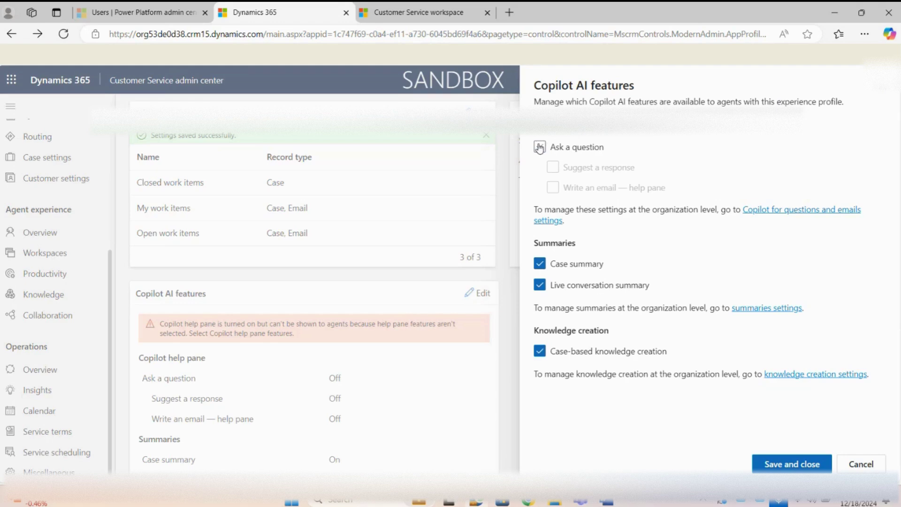
{"action": "left_click", "coordinate": [540, 148]}
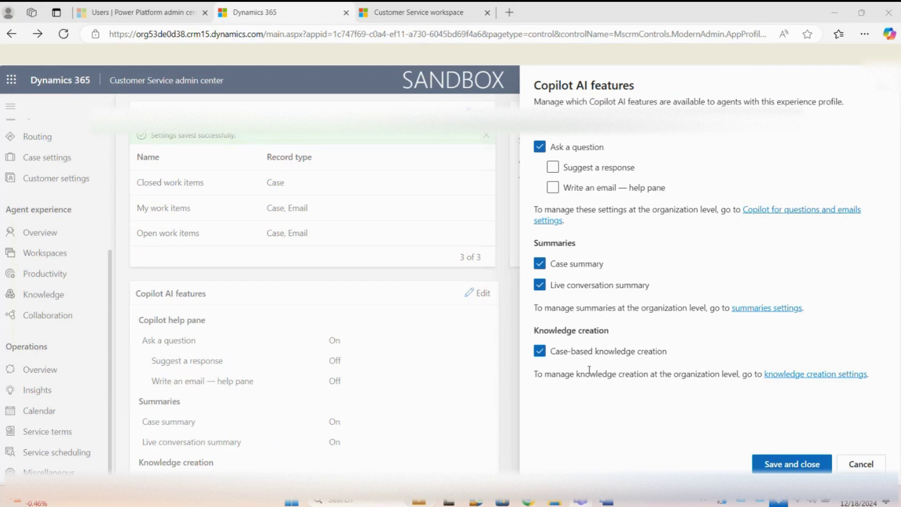
{"action": "left_click", "coordinate": [772, 464]}
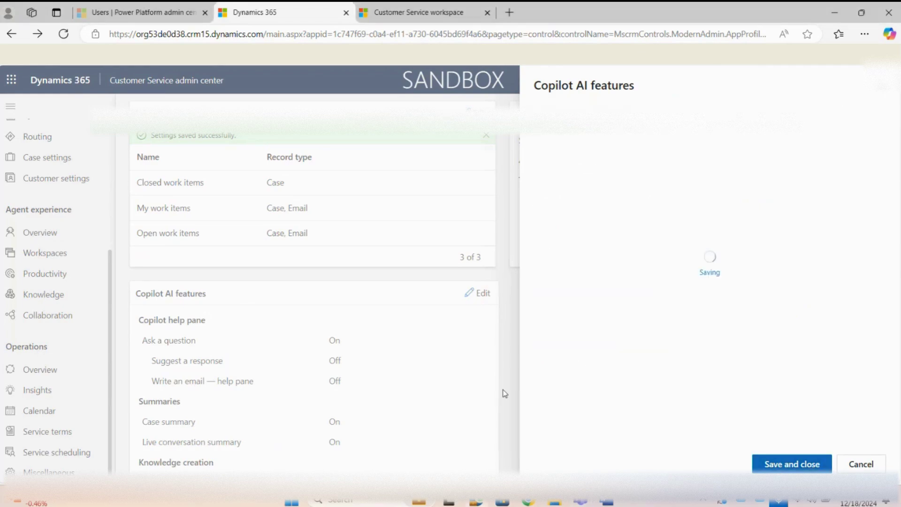